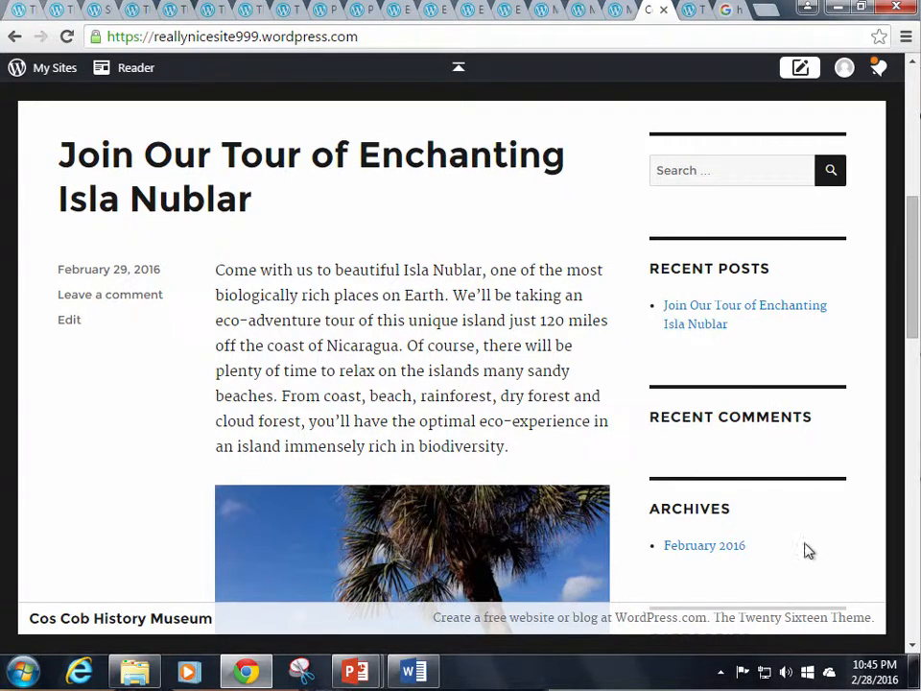
scroll(808, 553, "down", 2)
scroll(807, 553, "down", 1)
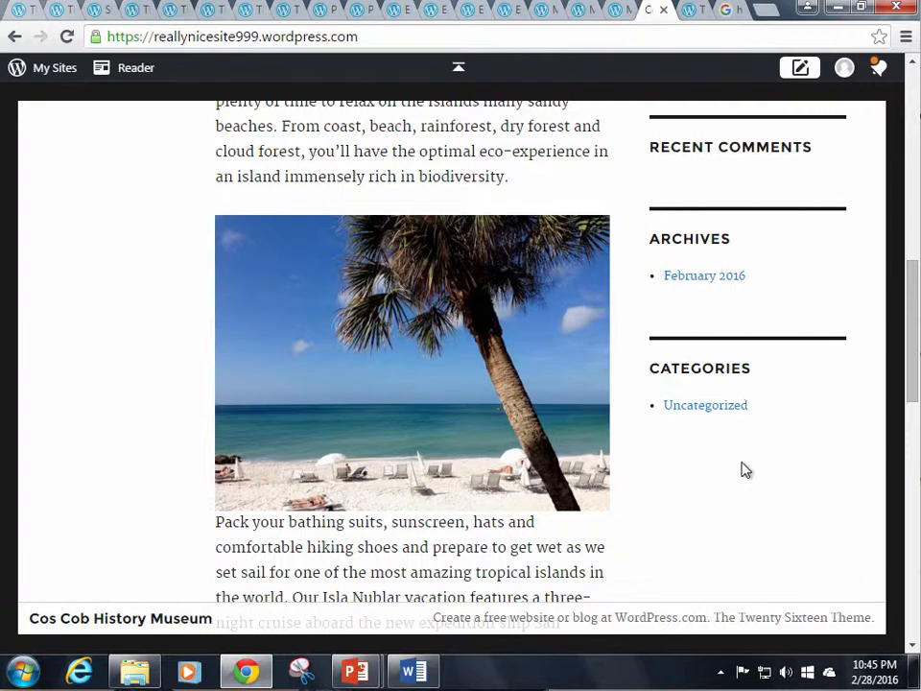
scroll(781, 394, "up", 4)
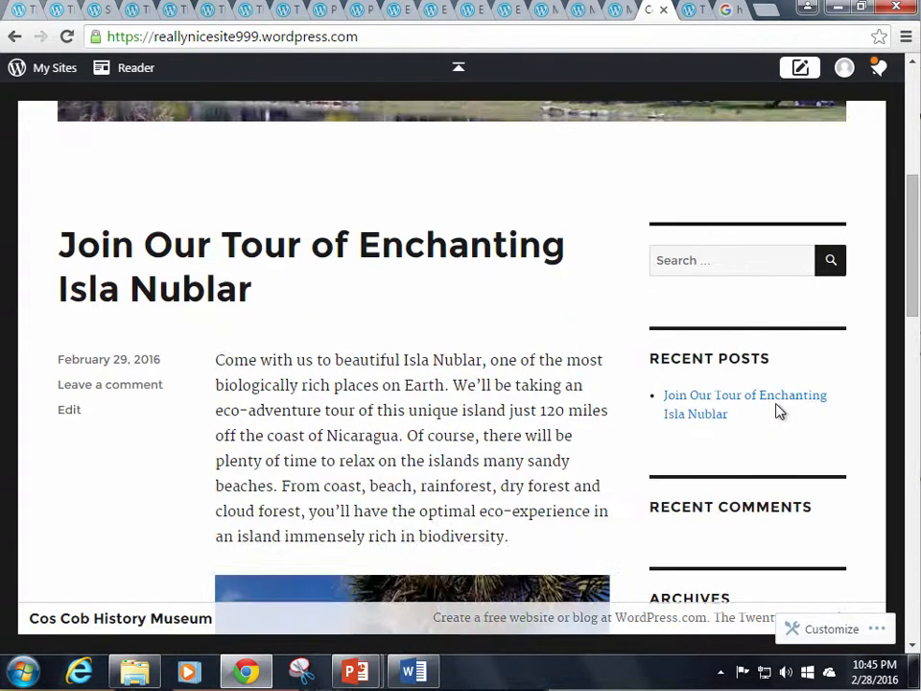
scroll(780, 410, "up", 3)
scroll(780, 410, "down", 6)
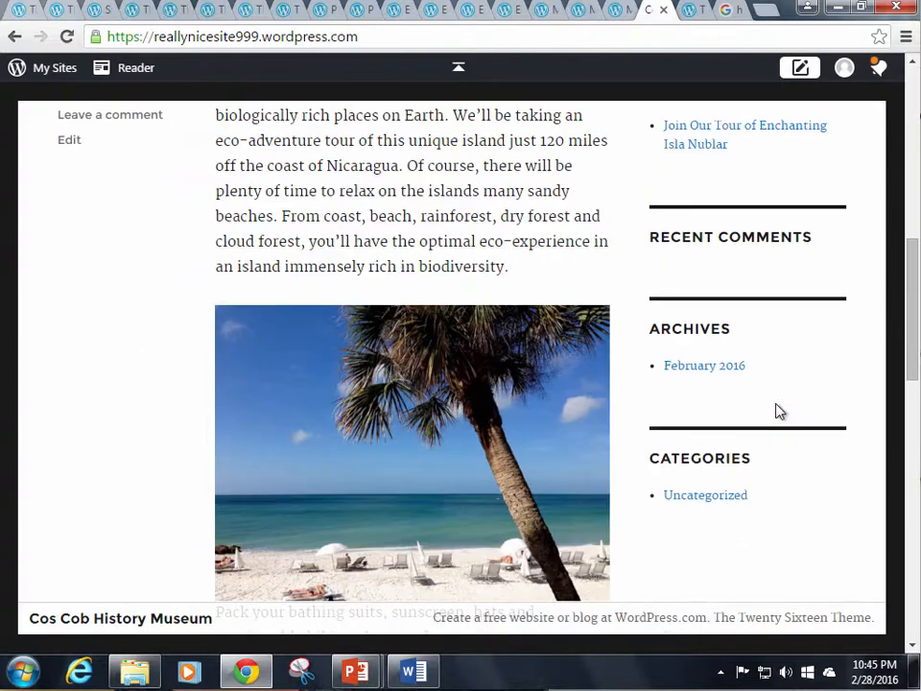
scroll(780, 412, "down", 2)
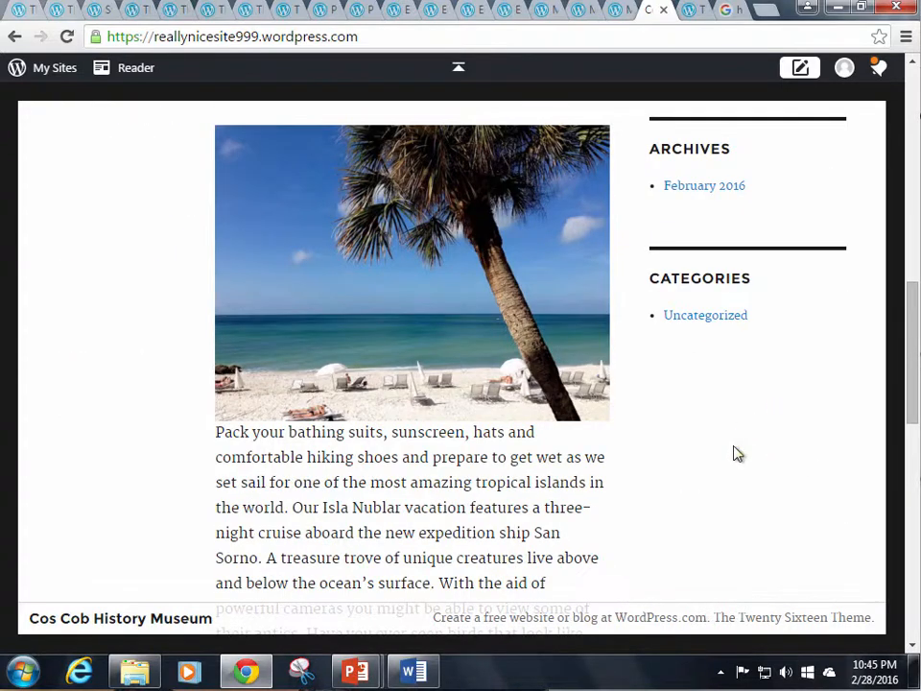
scroll(737, 453, "down", 1)
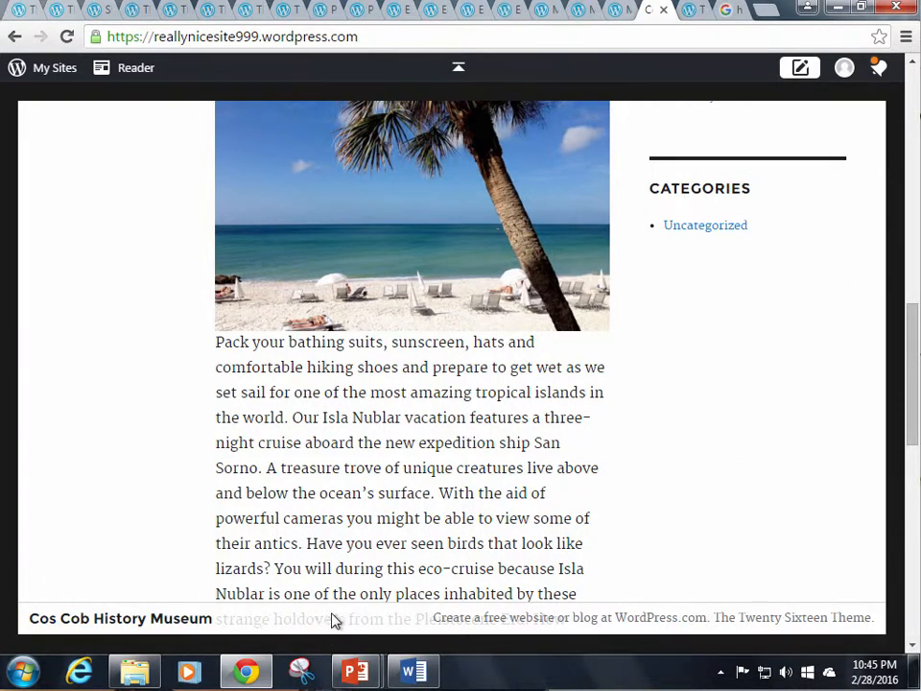
scroll(720, 469, "down", 1)
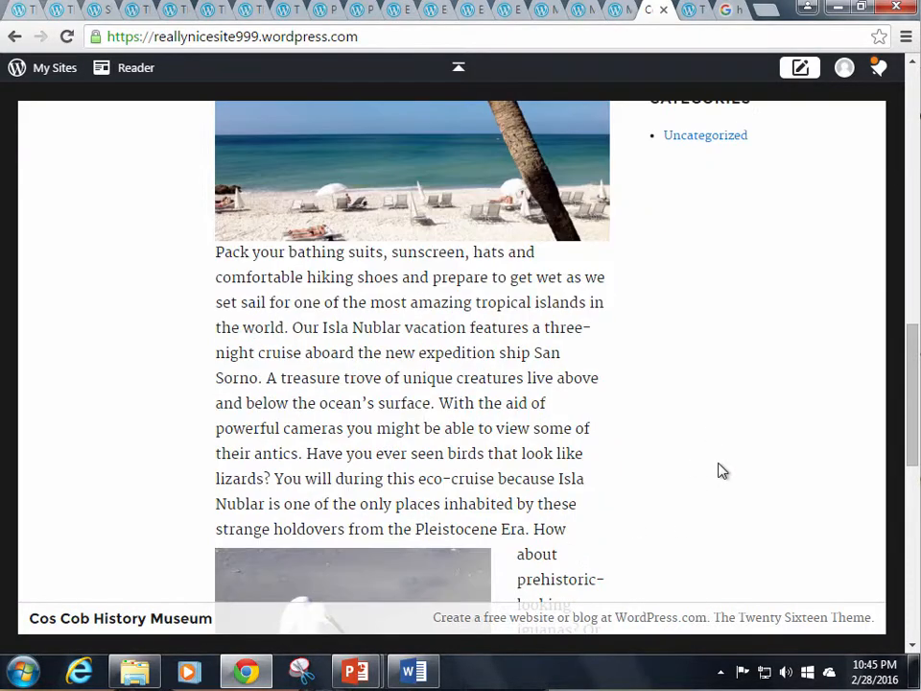
scroll(720, 469, "up", 6)
scroll(741, 381, "up", 4)
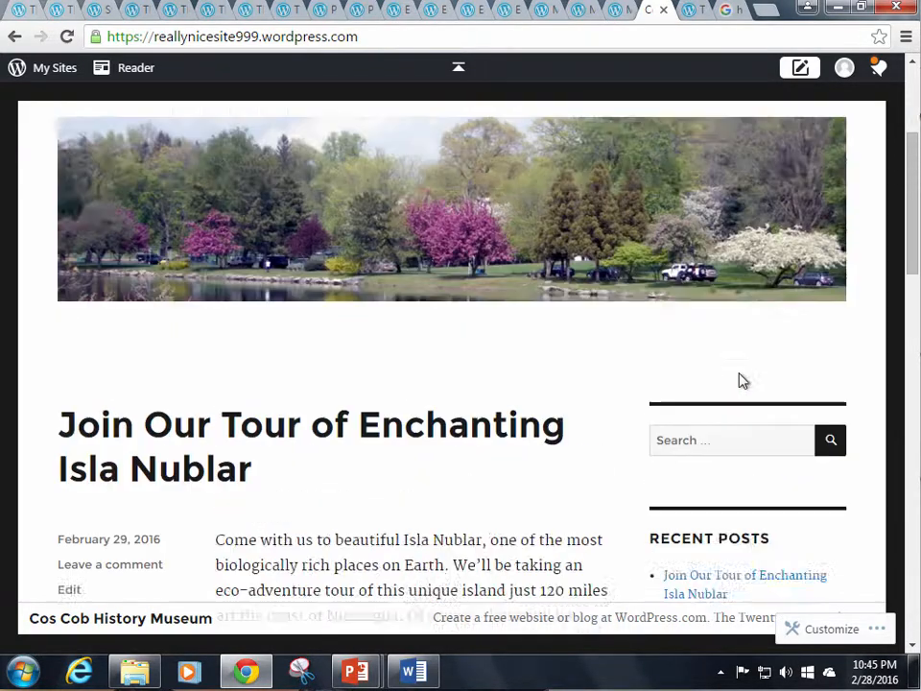
scroll(761, 456, "down", 2)
scroll(762, 456, "down", 3)
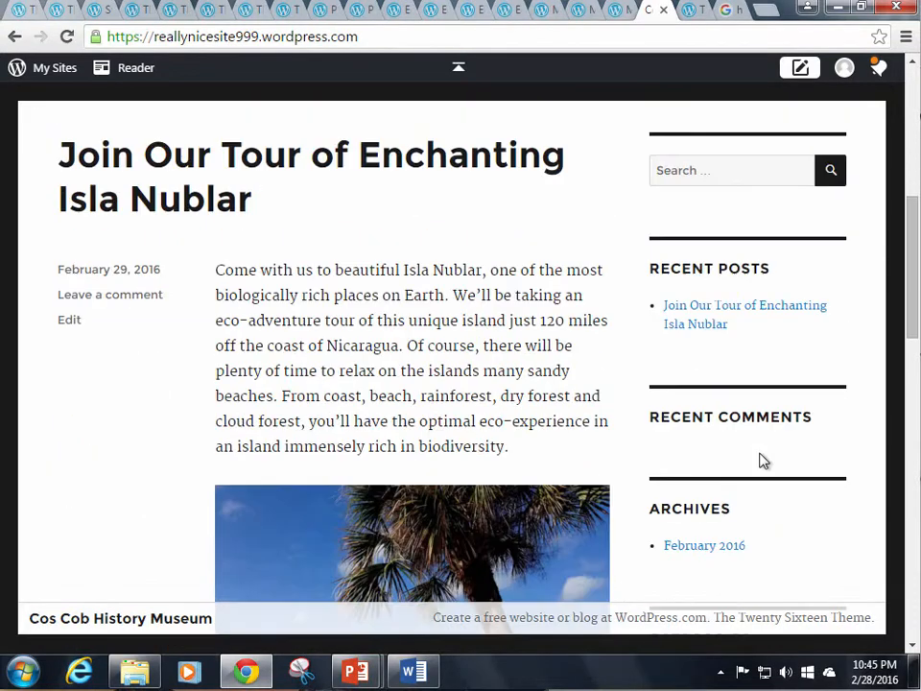
scroll(761, 458, "up", 3)
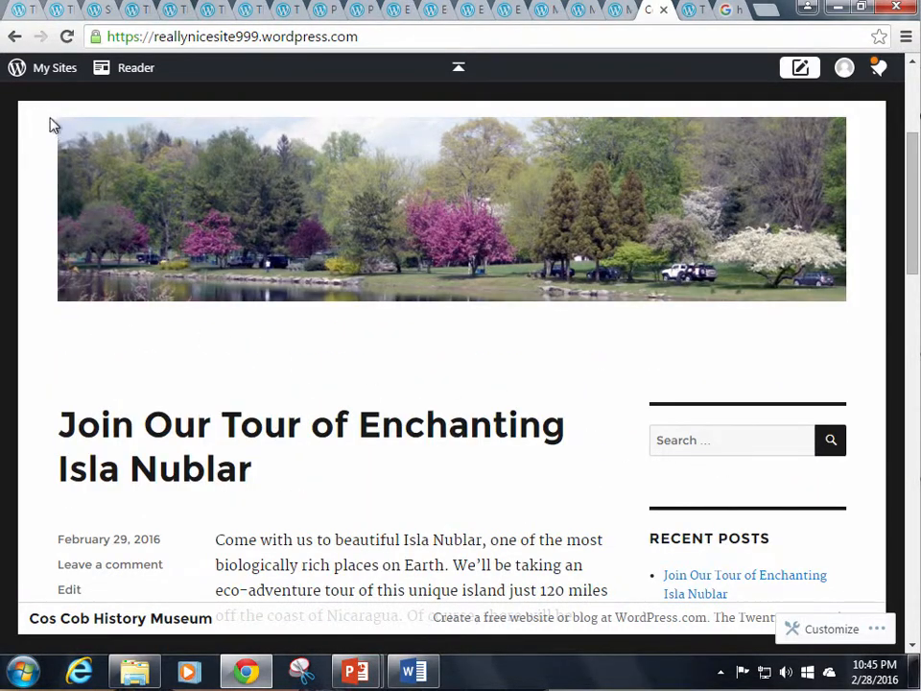
Open the museum site's Customizer on the Sidebar widgets: Search, Recent Posts, Recent Comments, Archives, Categories
left_click(45, 69)
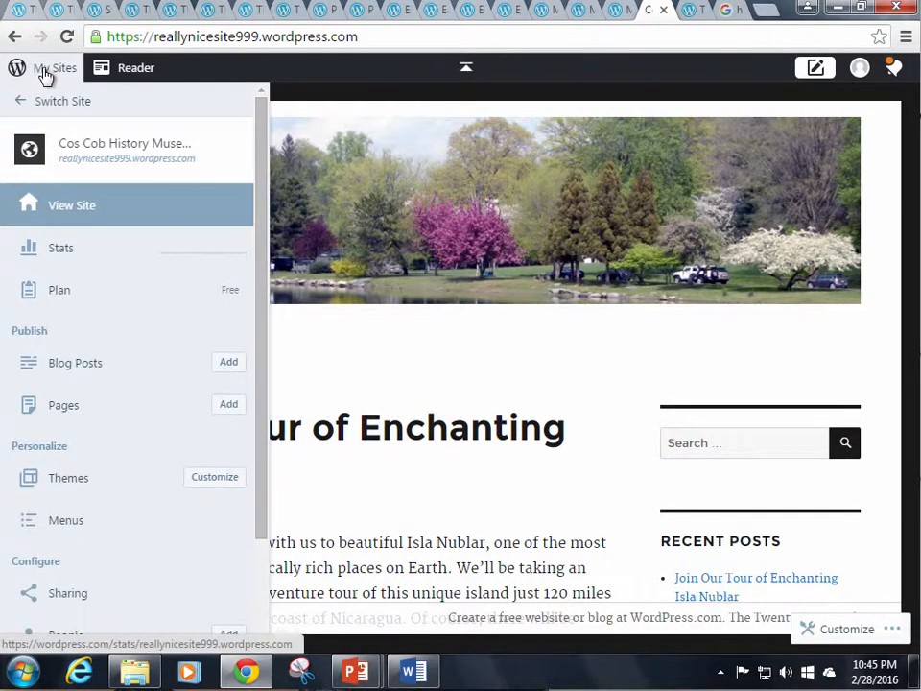
scroll(140, 461, "down", 2)
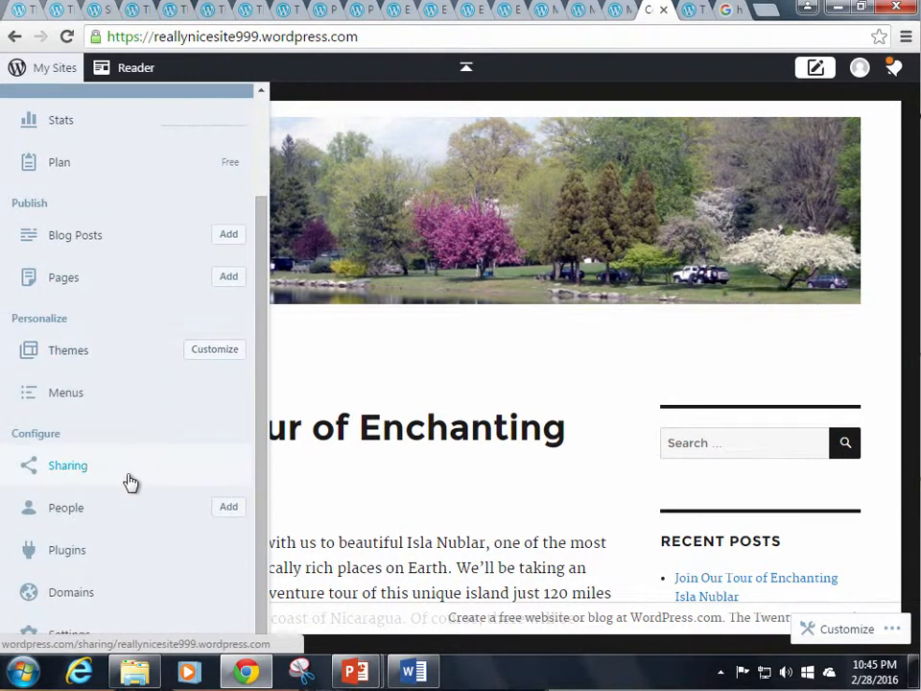
scroll(131, 482, "up", 2)
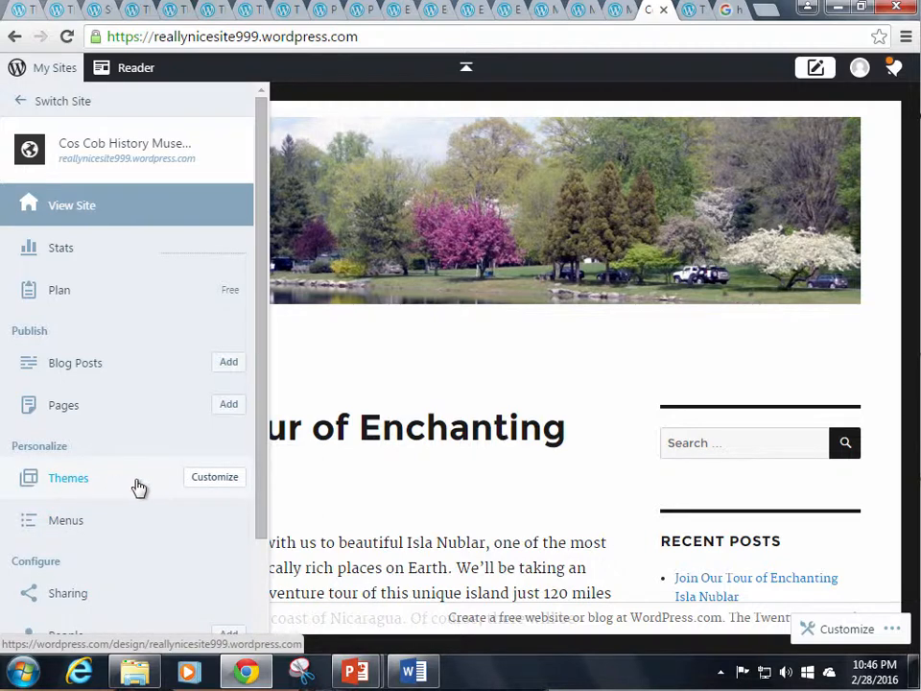
left_click(215, 478)
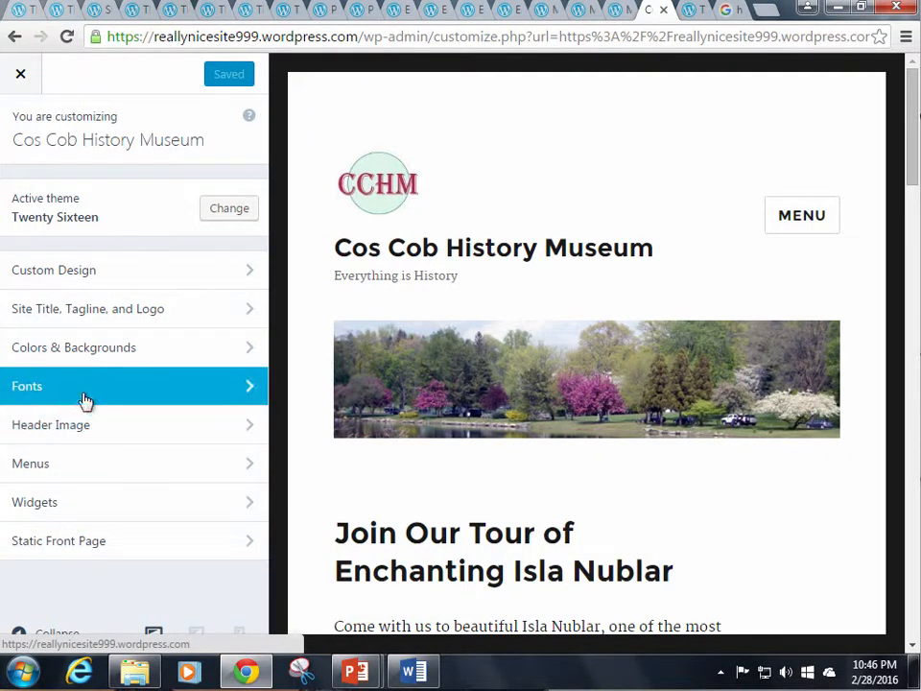
left_click(54, 505)
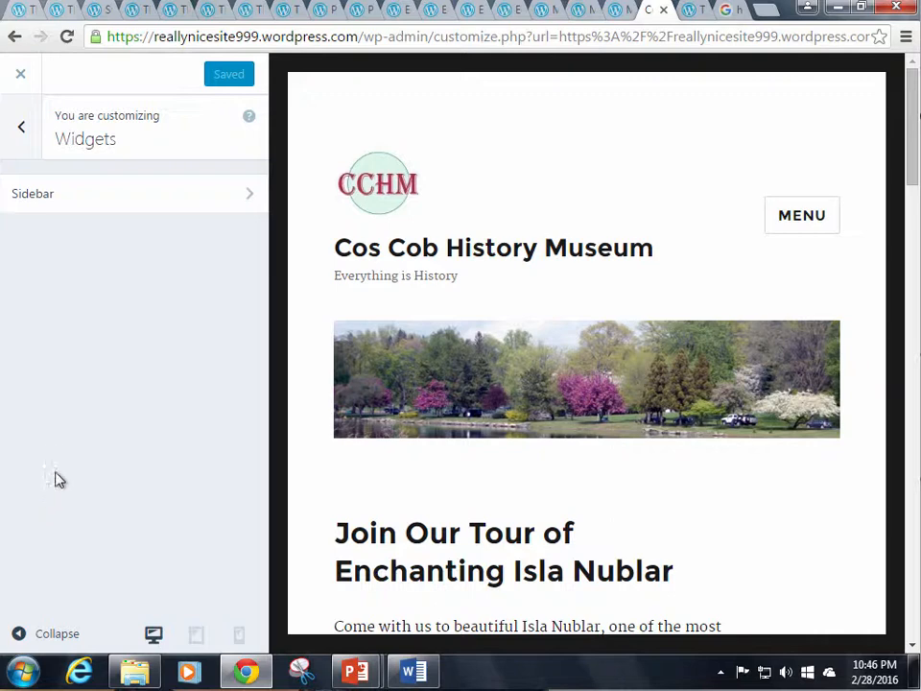
left_click(38, 193)
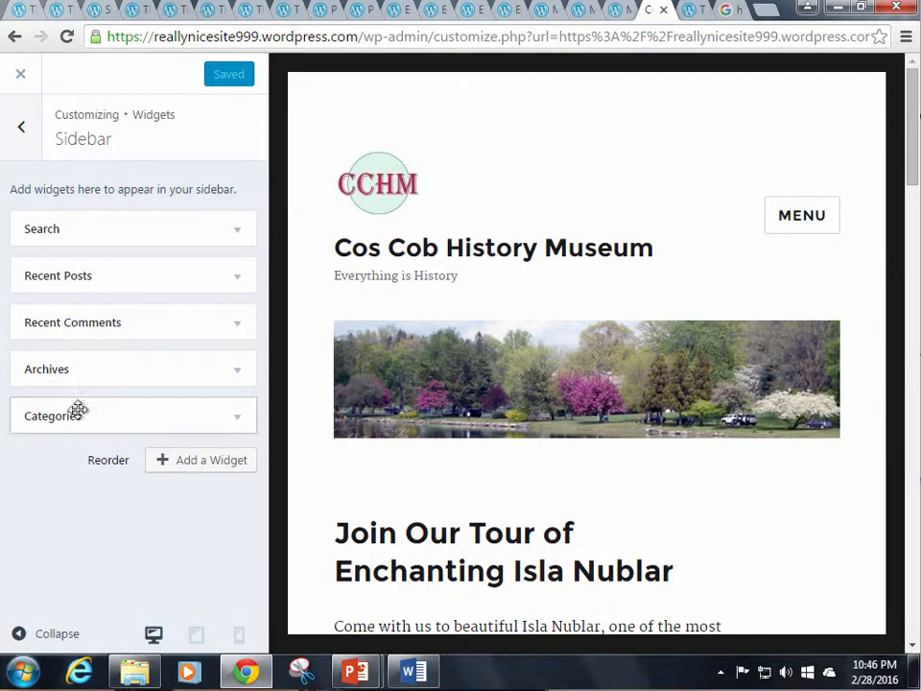
Add a blank Text widget to the Sidebar, below Categories
left_click(197, 464)
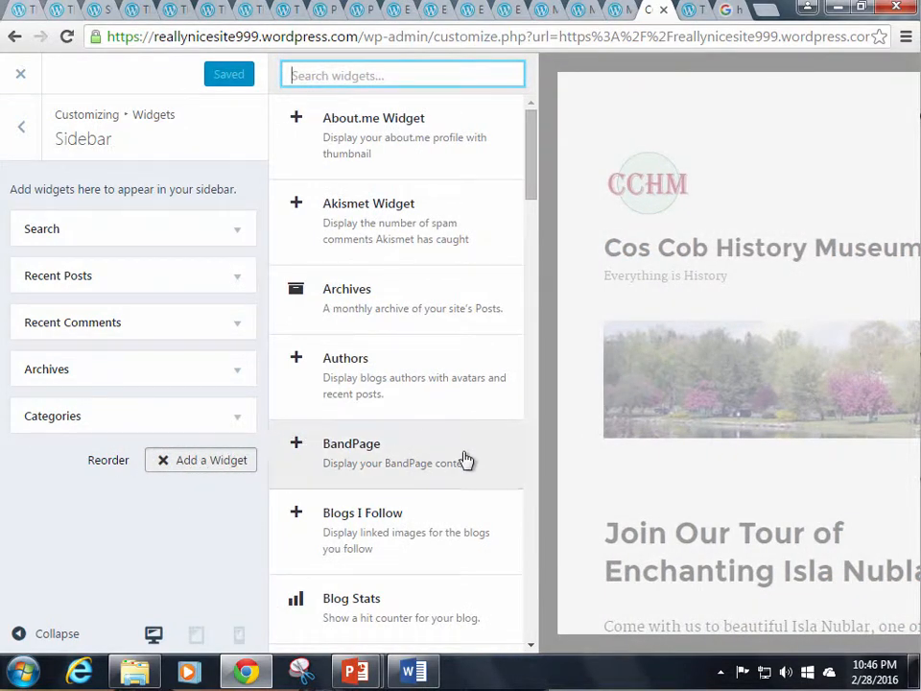
scroll(494, 485, "down", 12)
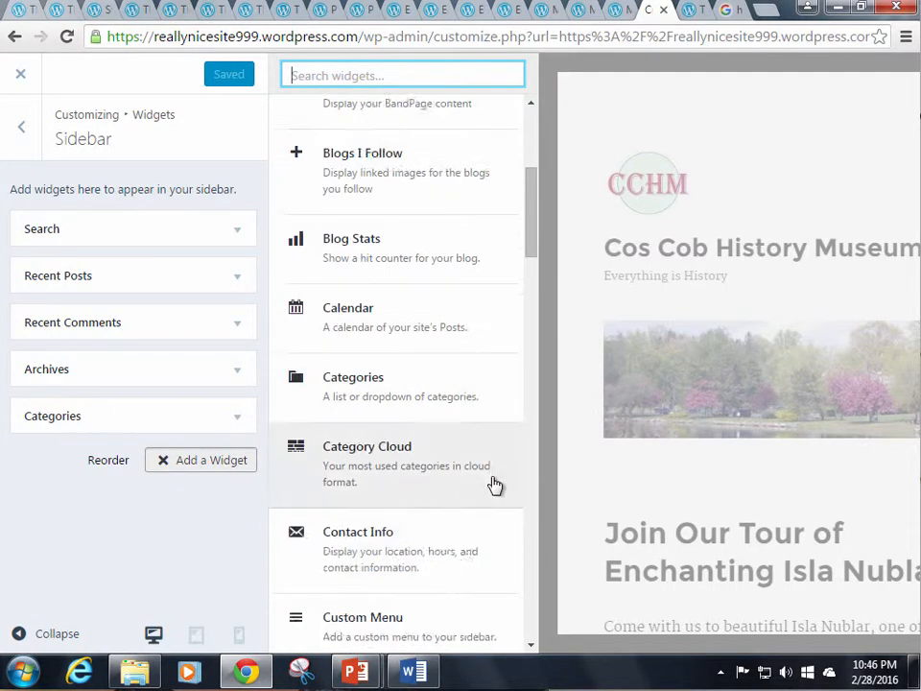
scroll(494, 484, "down", 10)
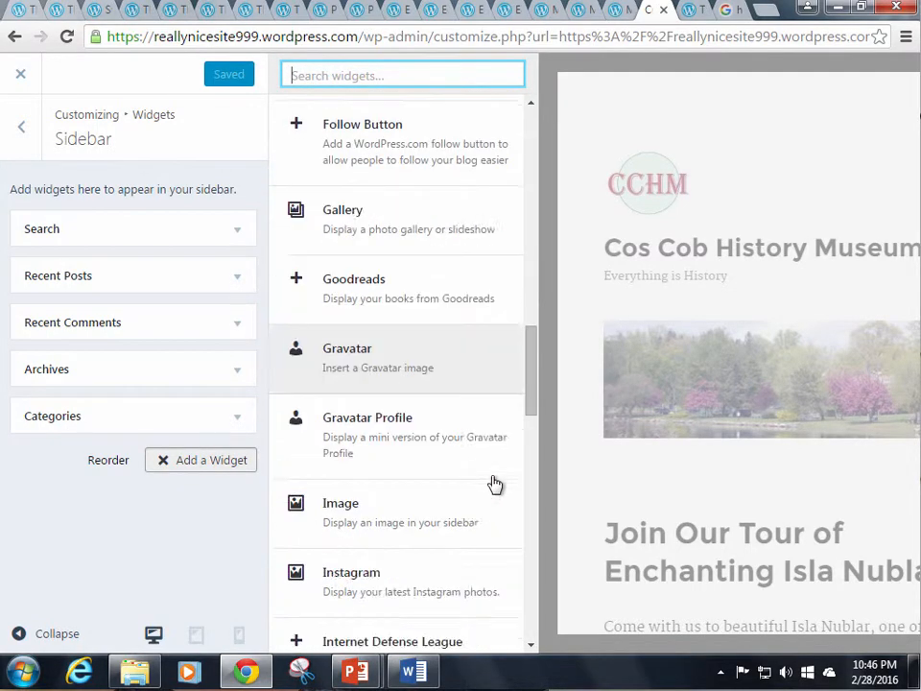
scroll(493, 485, "down", 6)
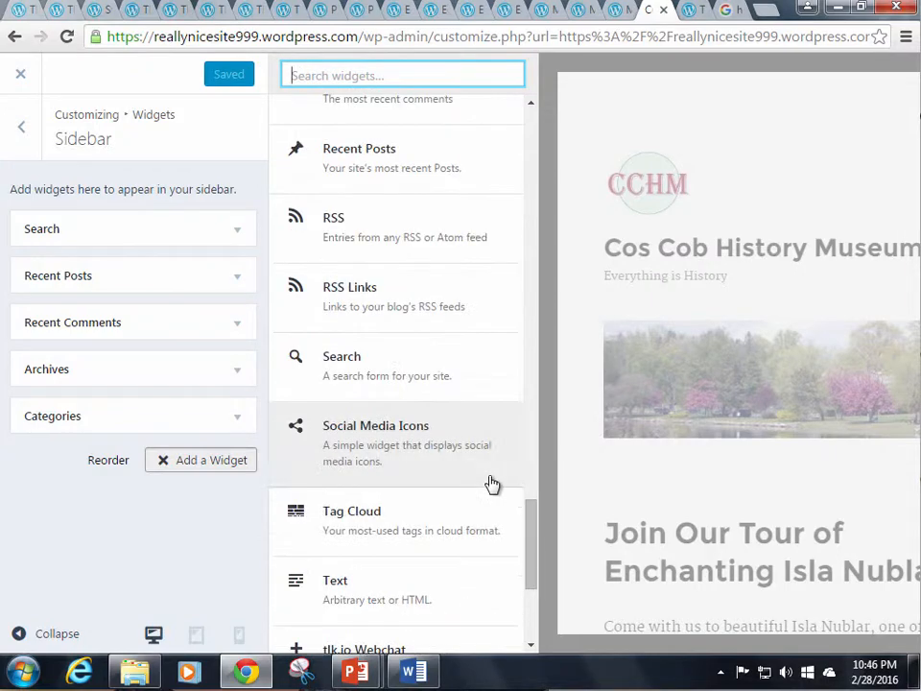
scroll(489, 482, "up", 12)
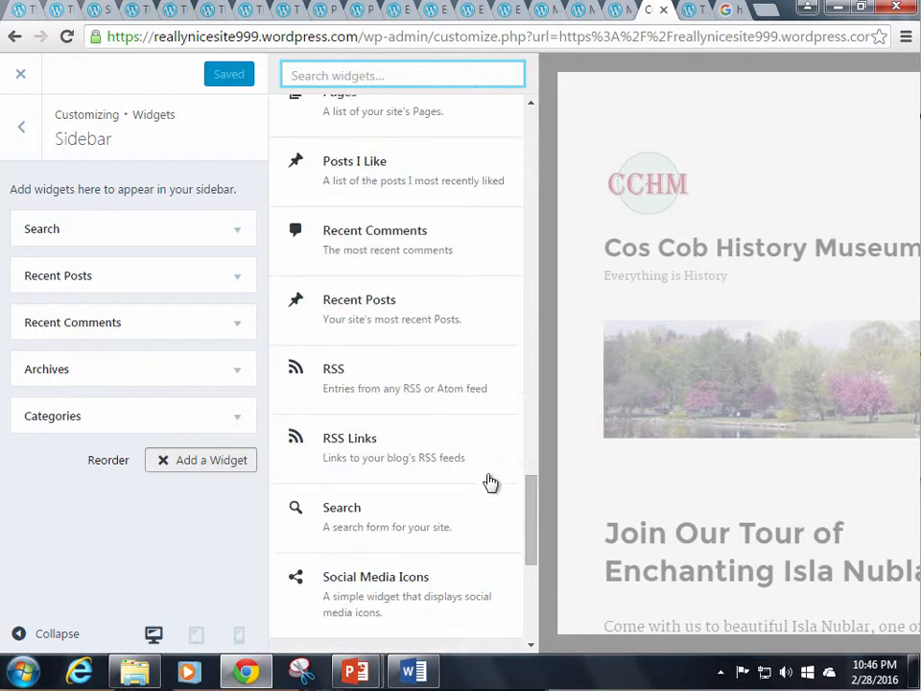
scroll(490, 480, "down", 9)
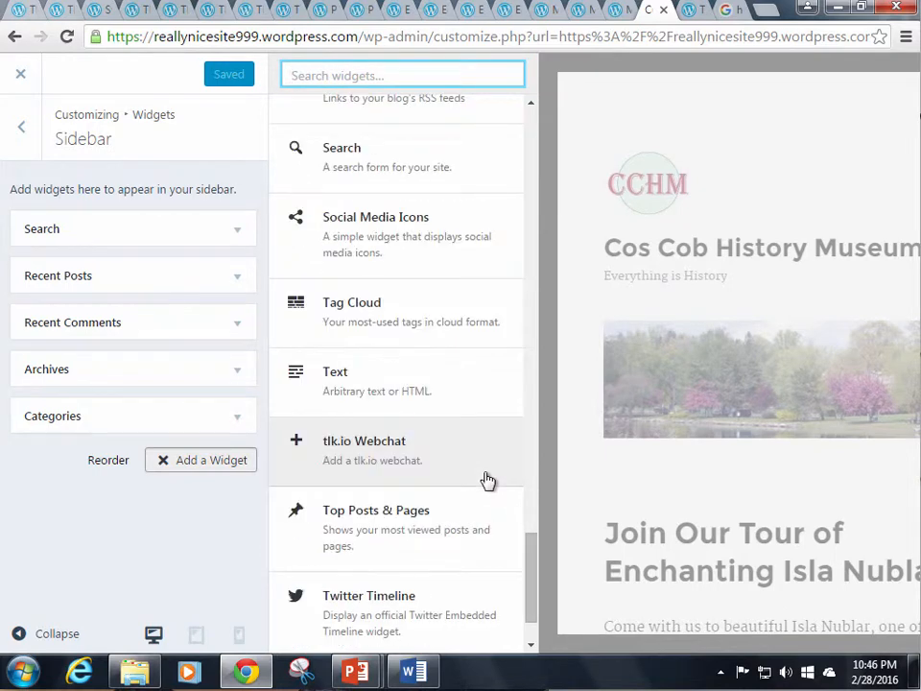
left_click(355, 381)
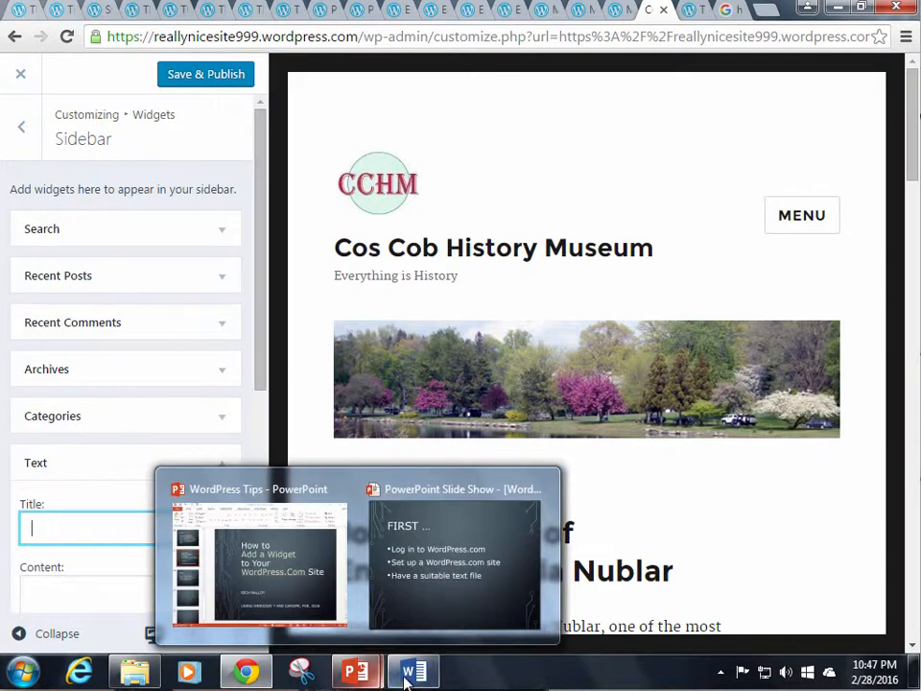
Copy the 'About Us:' heading from the website-text Word document
mouse_move(412, 675)
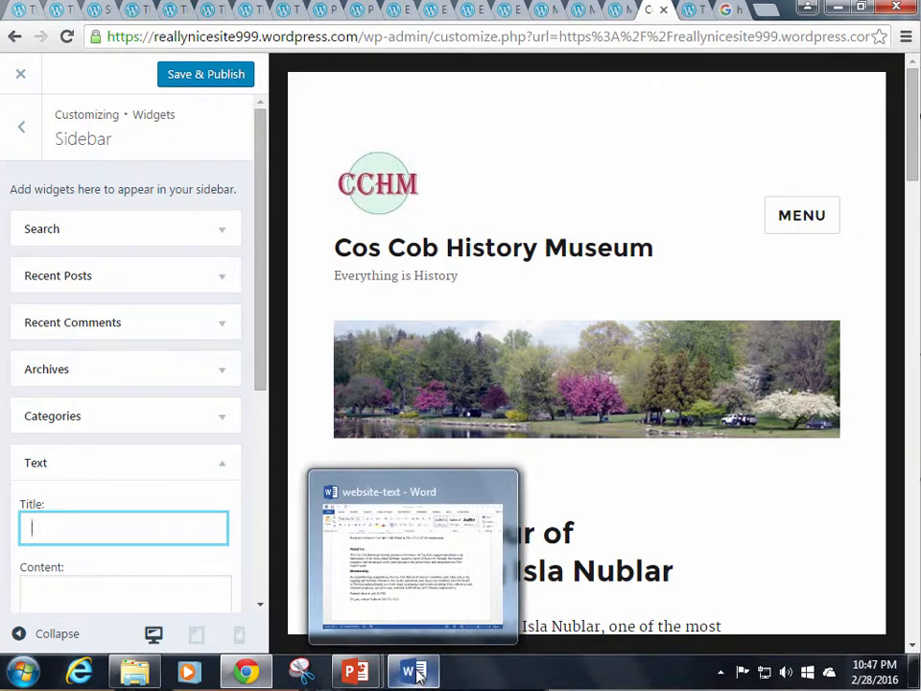
left_click(419, 676)
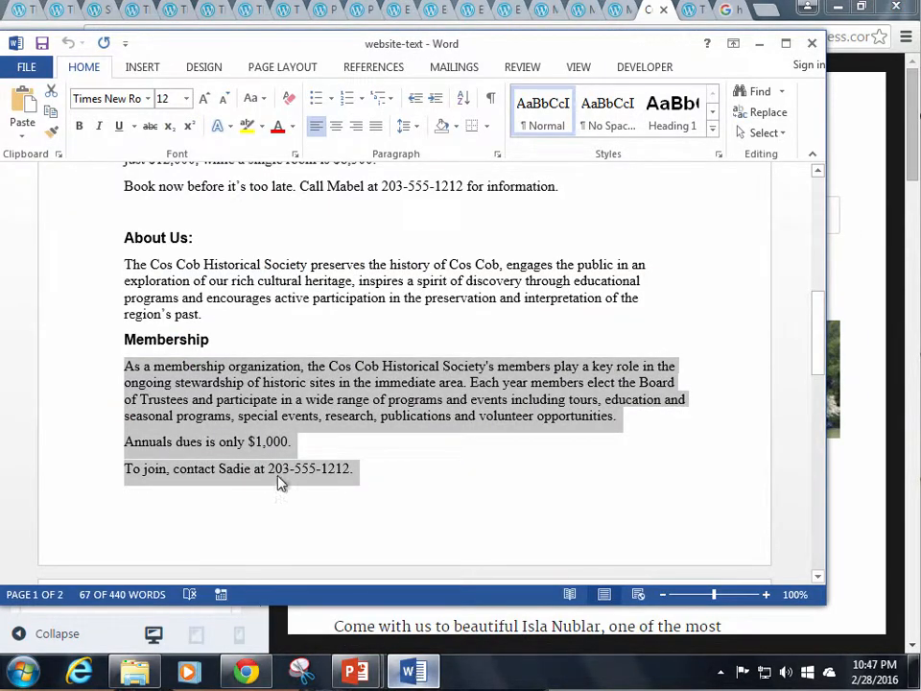
left_click(224, 281)
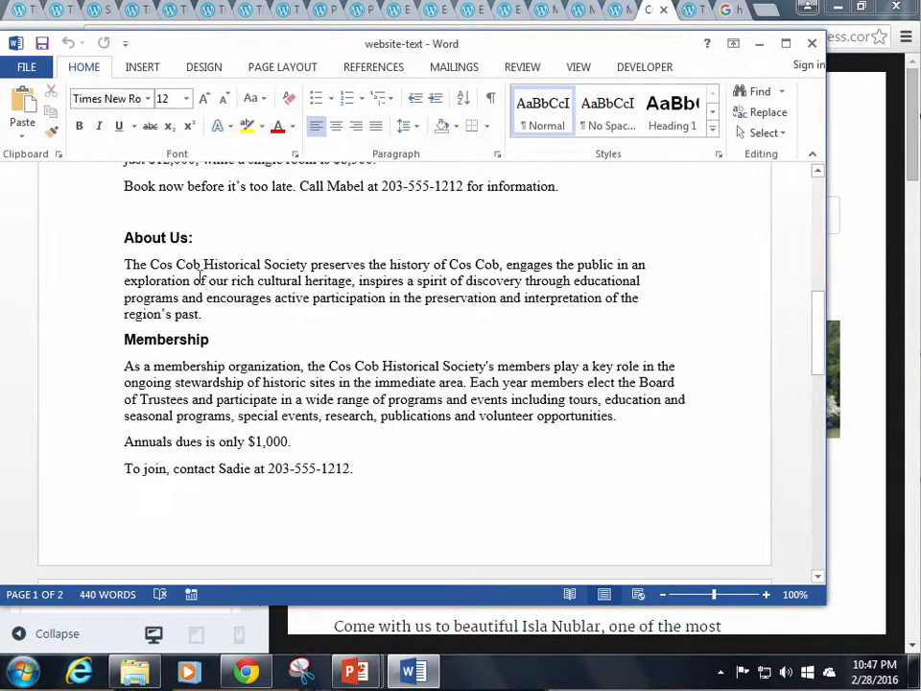
left_click_drag(133, 237, 196, 244)
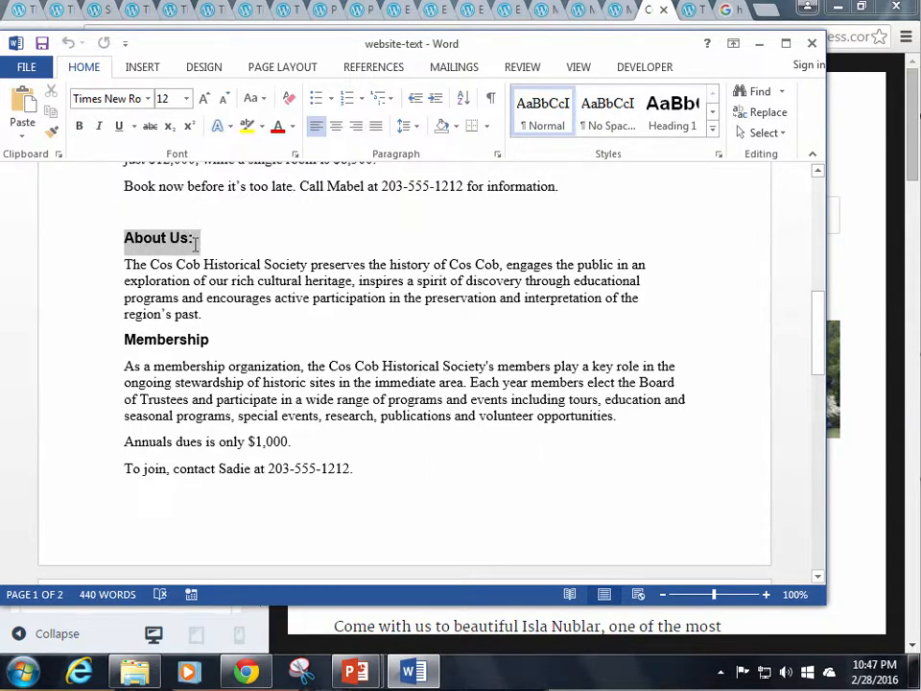
left_click_drag(195, 244, 194, 244)
right_click(168, 246)
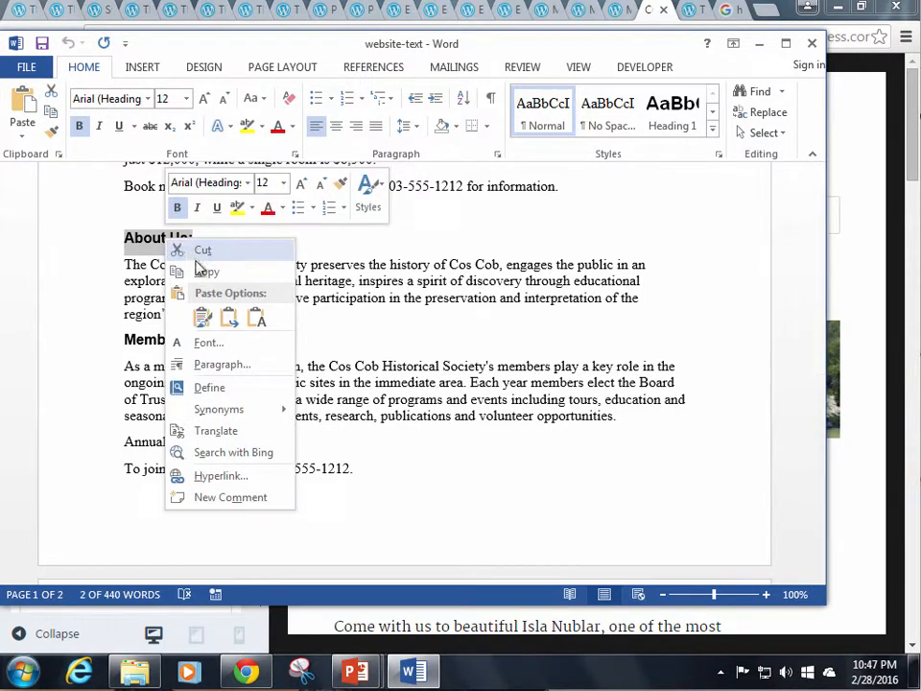
left_click(207, 274)
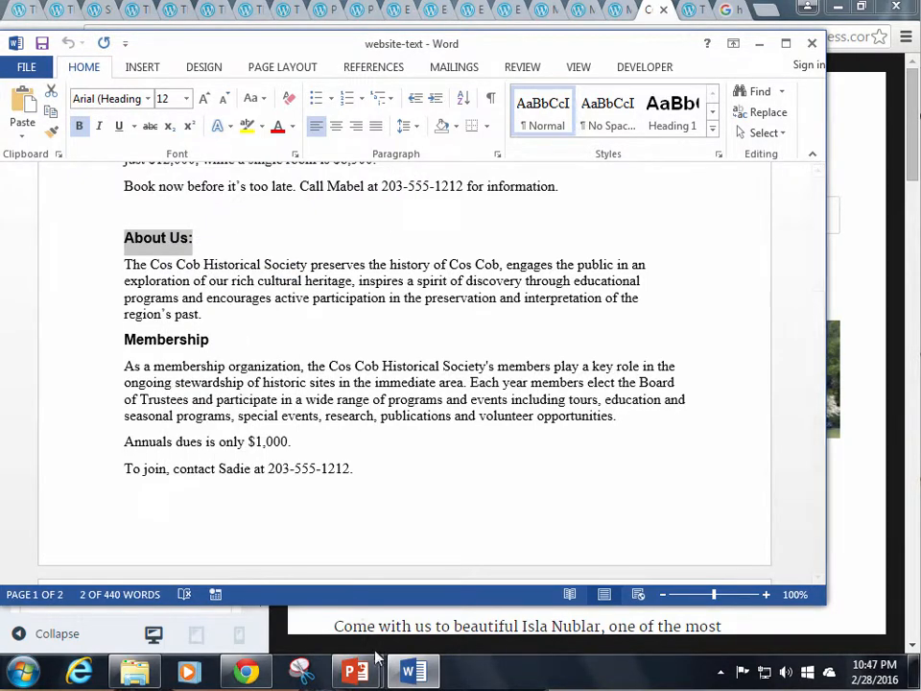
left_click(239, 675)
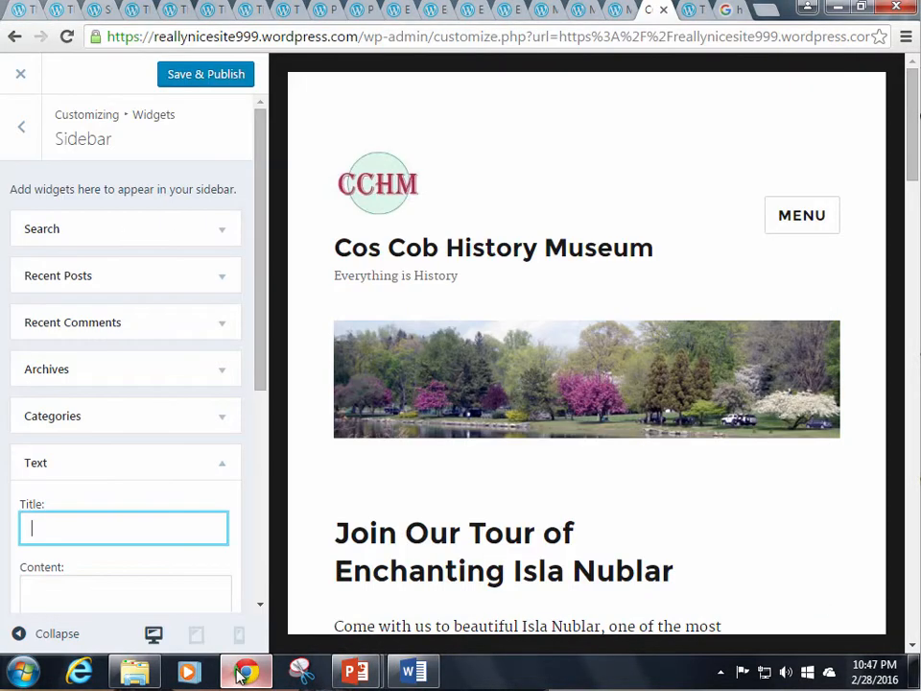
Paste 'About Us:' as the new Text widget's title
right_click(135, 522)
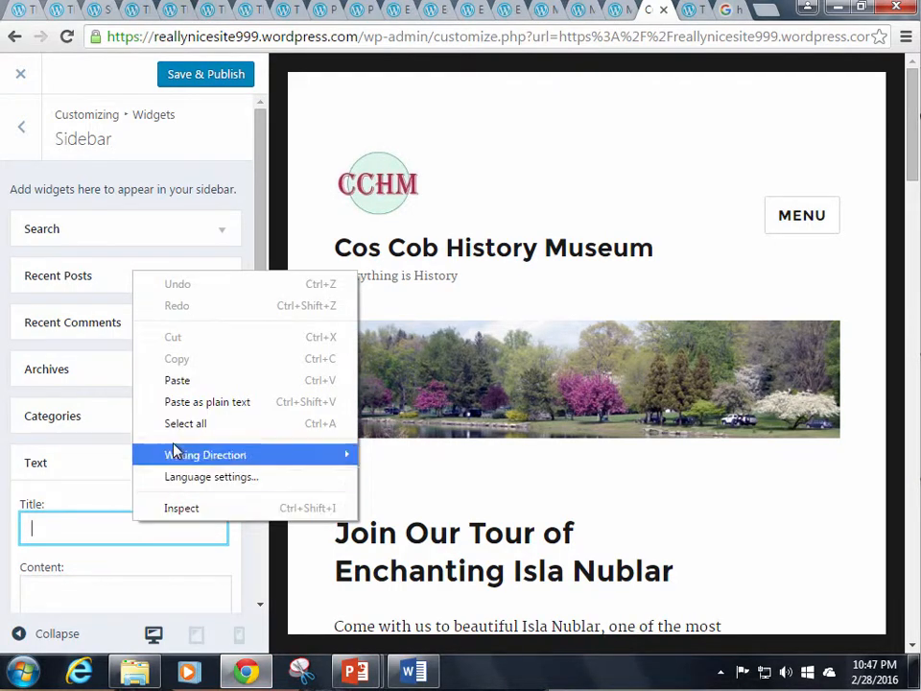
left_click(176, 384)
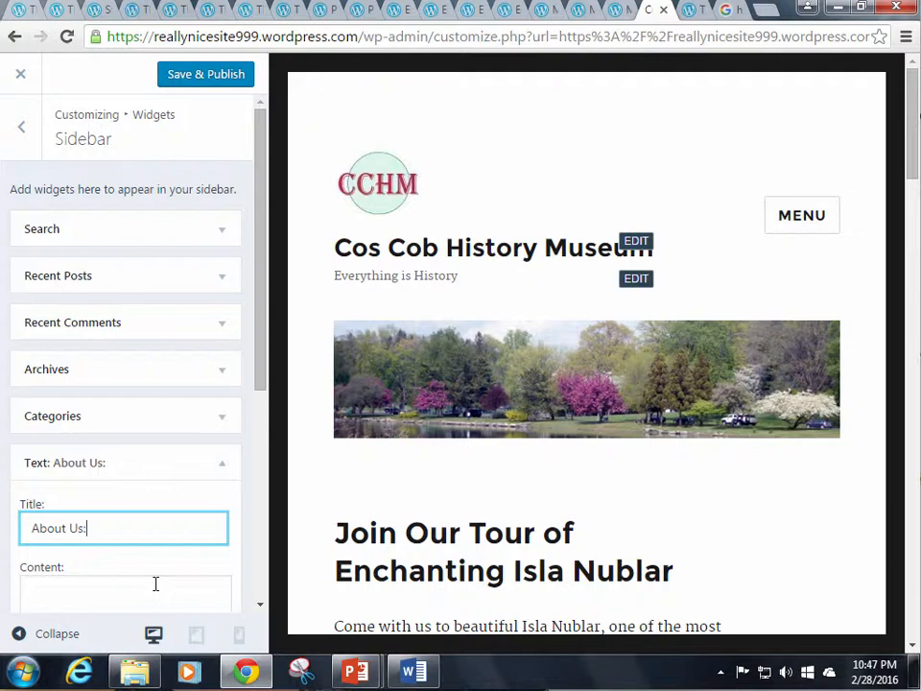
left_click(153, 584)
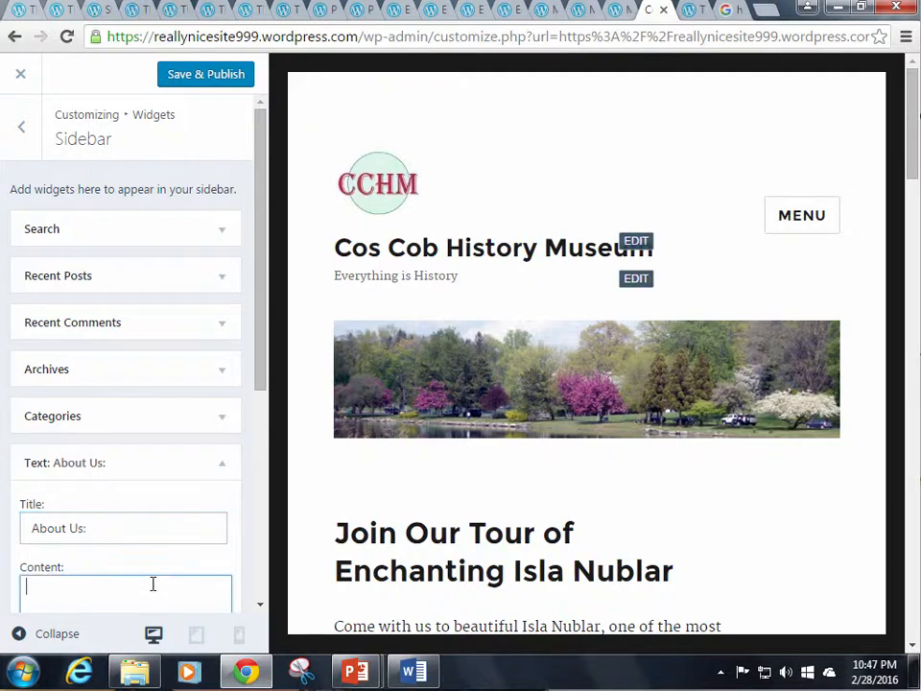
left_click(411, 674)
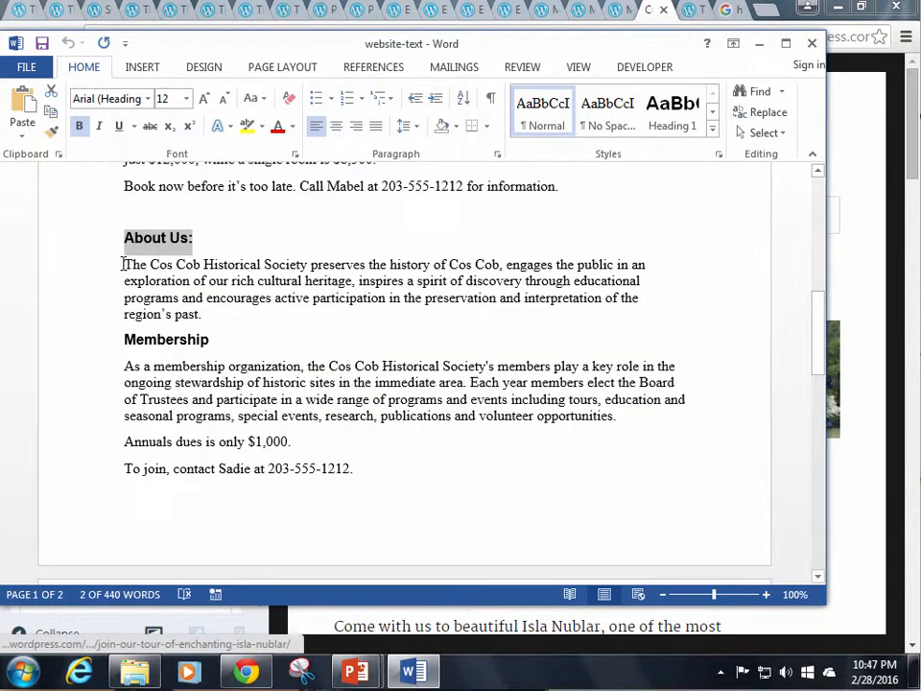
Copy the Cos Cob Historical Society paragraph beneath 'About Us:' in Word
left_click_drag(123, 264, 204, 315)
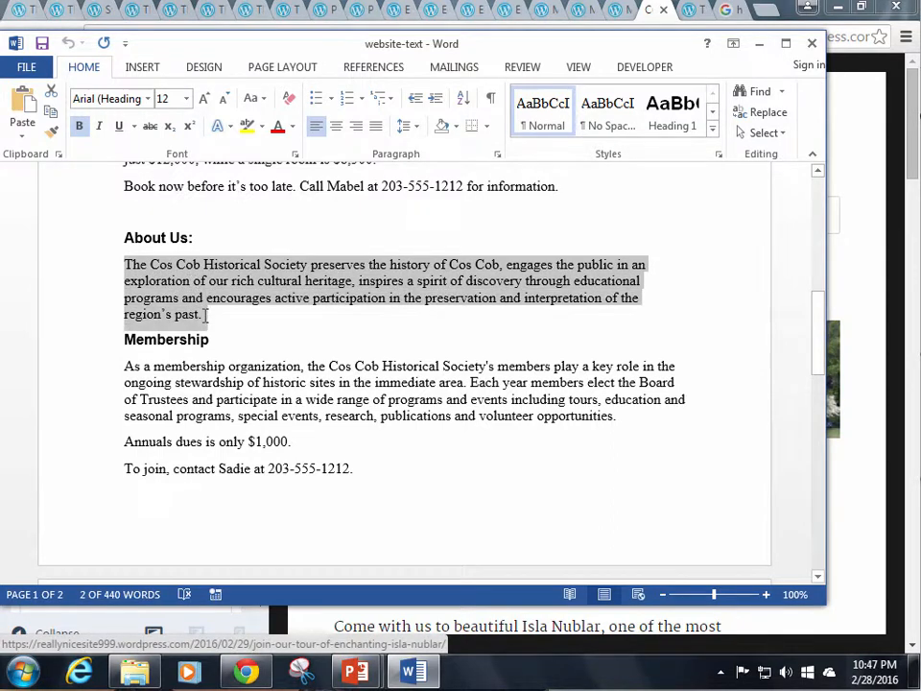
right_click(181, 292)
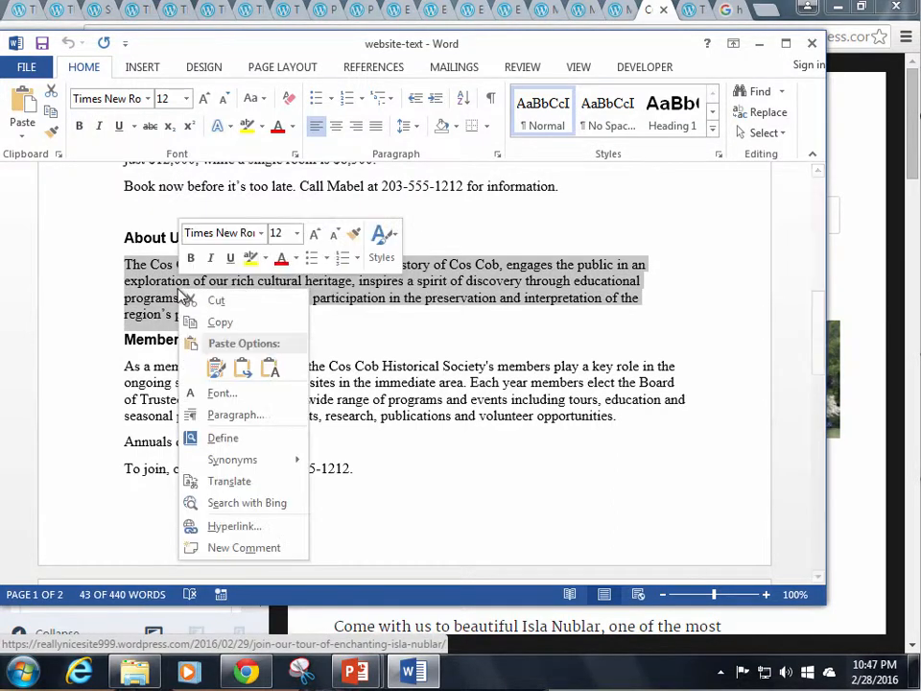
left_click(221, 322)
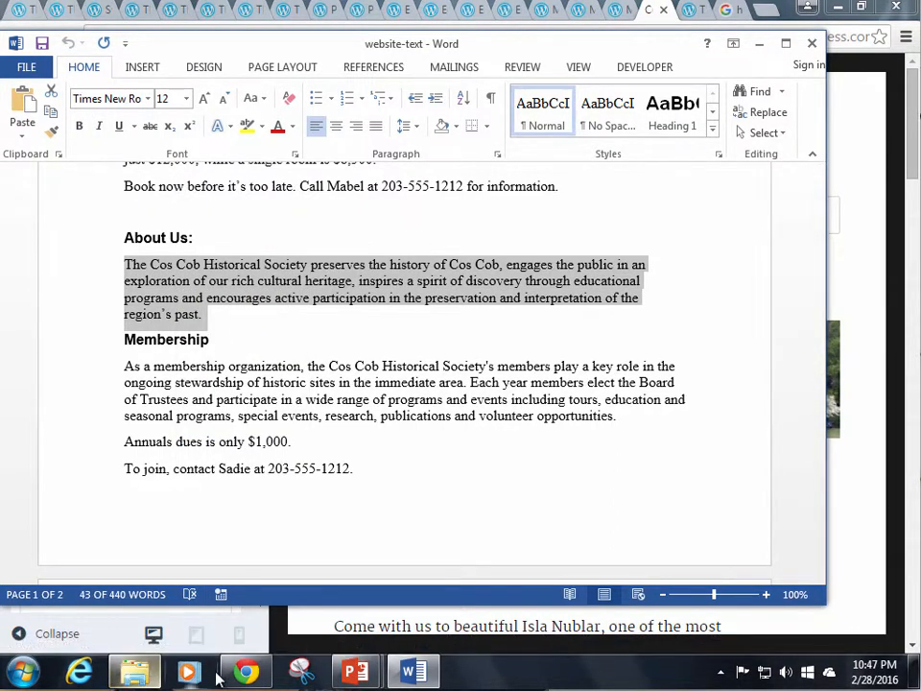
left_click(246, 673)
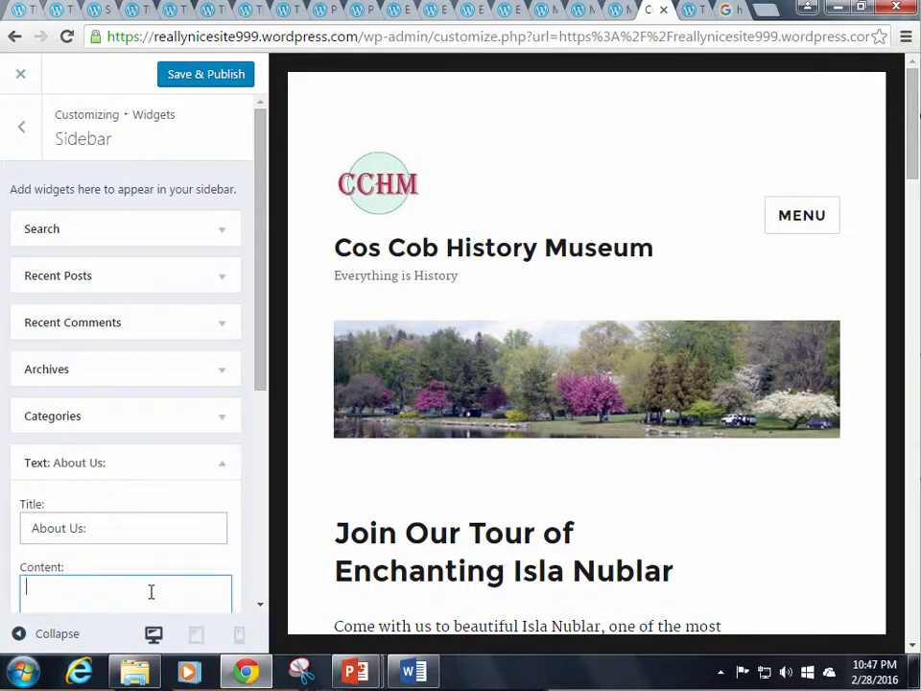
Paste the Cos Cob Historical Society paragraph into the About Us: widget's Content box
right_click(91, 584)
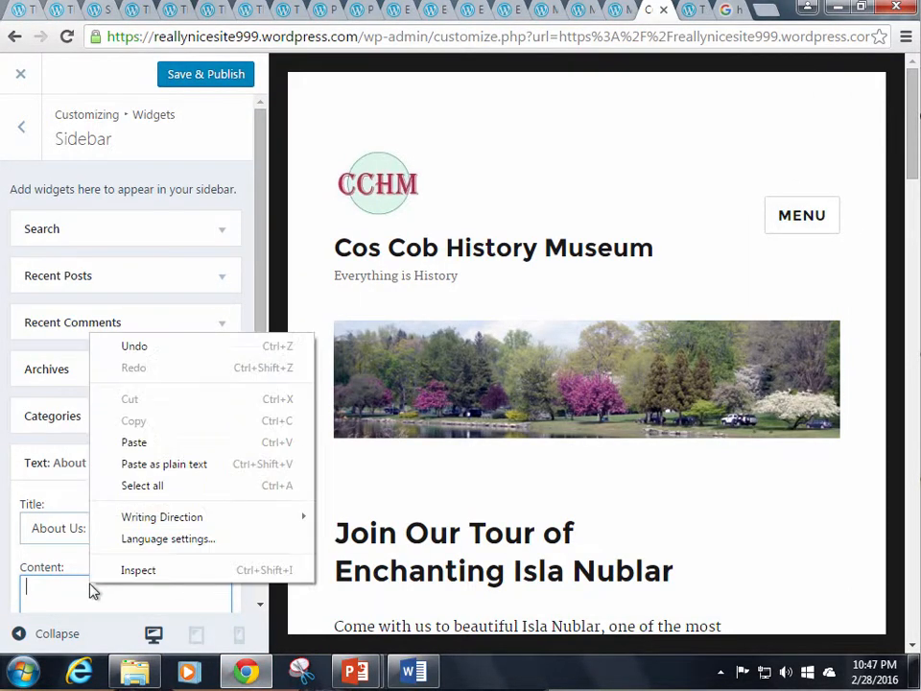
left_click(135, 444)
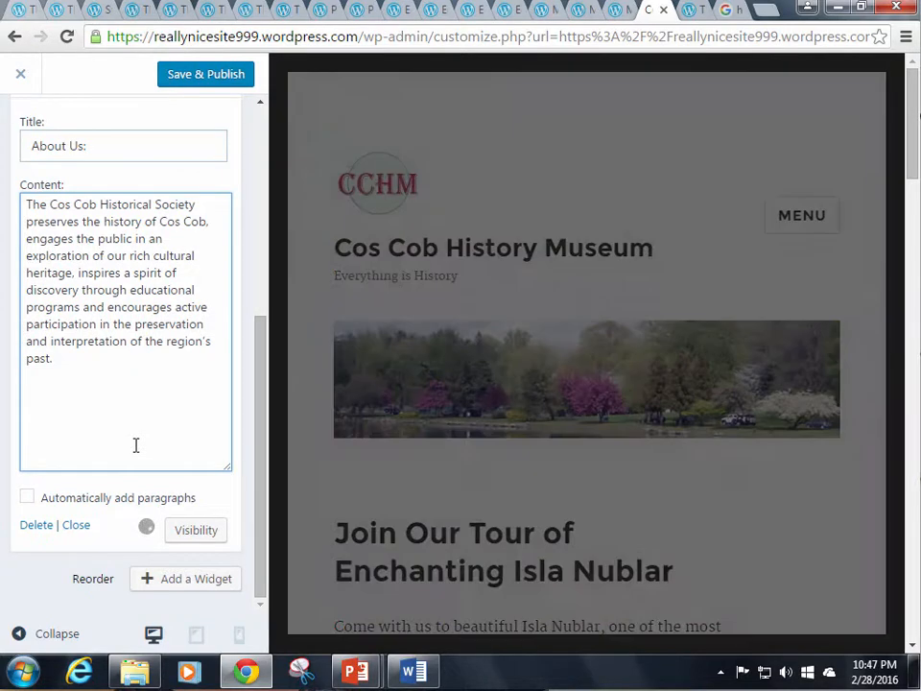
scroll(135, 446, "down", 1)
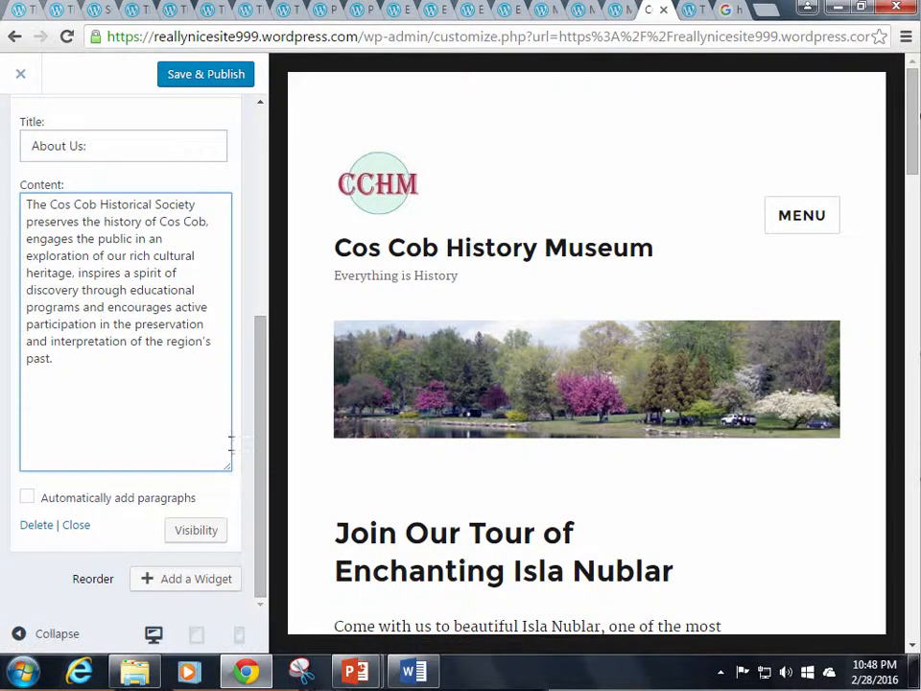
scroll(229, 442, "up", 2)
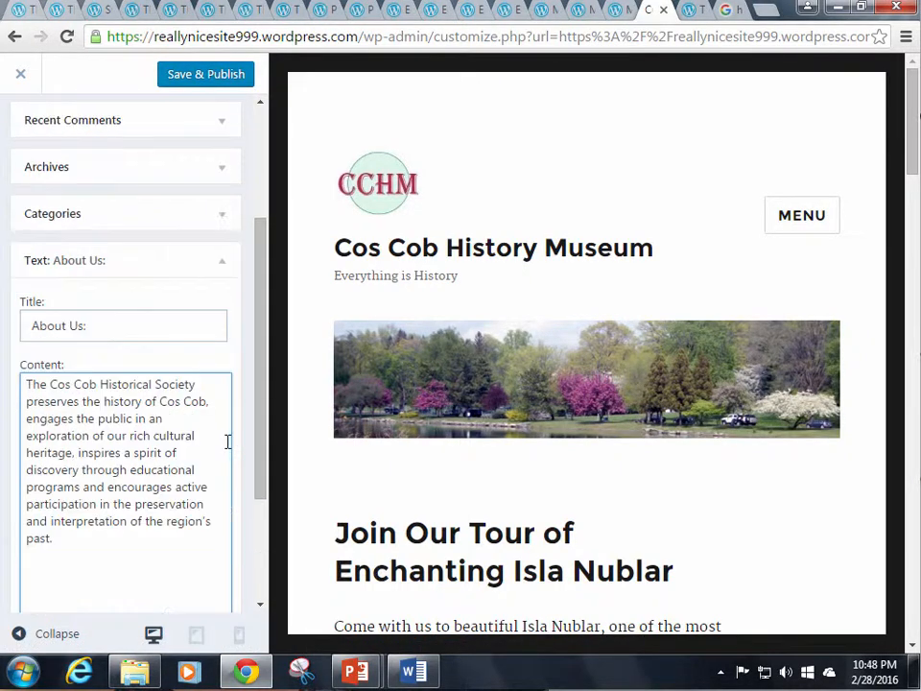
Collapse the 'Text: About Us:' widget and drag it above Search in the Sidebar
left_click(223, 268)
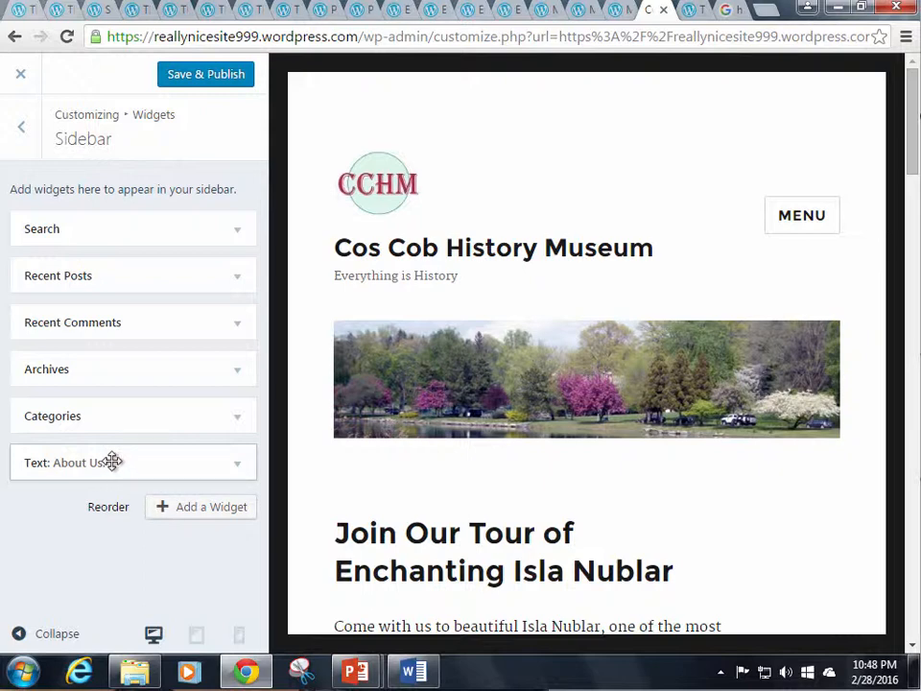
left_click_drag(112, 461, 86, 238)
left_click_drag(98, 215, 96, 225)
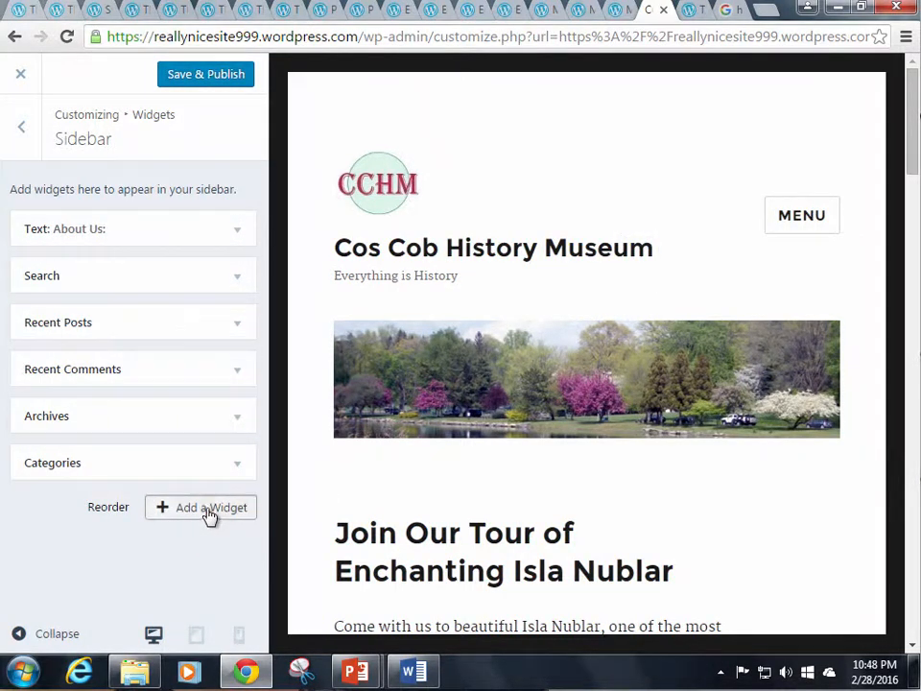
Add a second Text widget to the Sidebar and copy the 'Membership' heading from Word
left_click(210, 514)
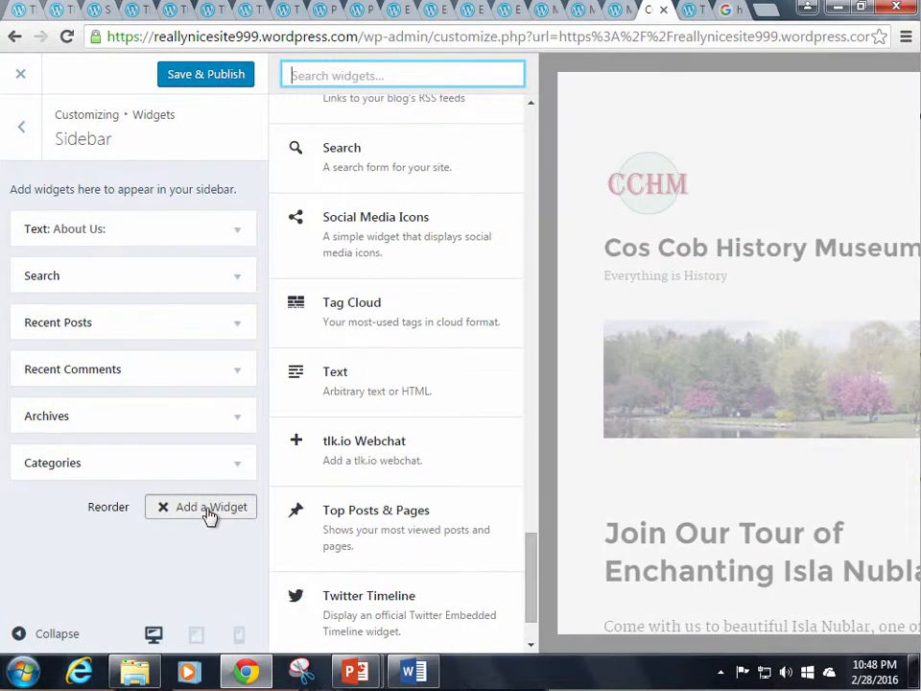
left_click(347, 379)
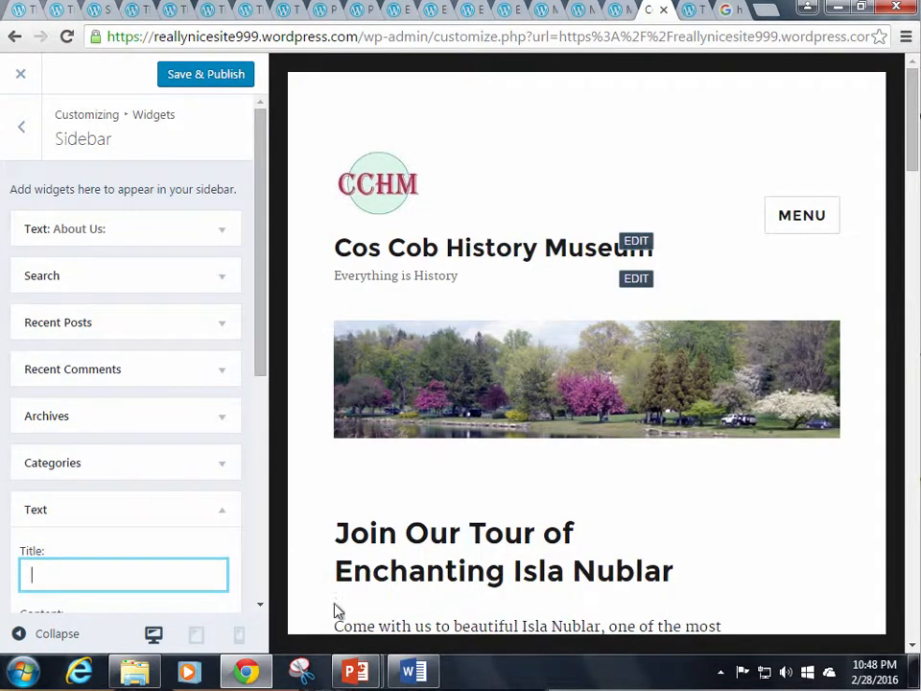
left_click(409, 672)
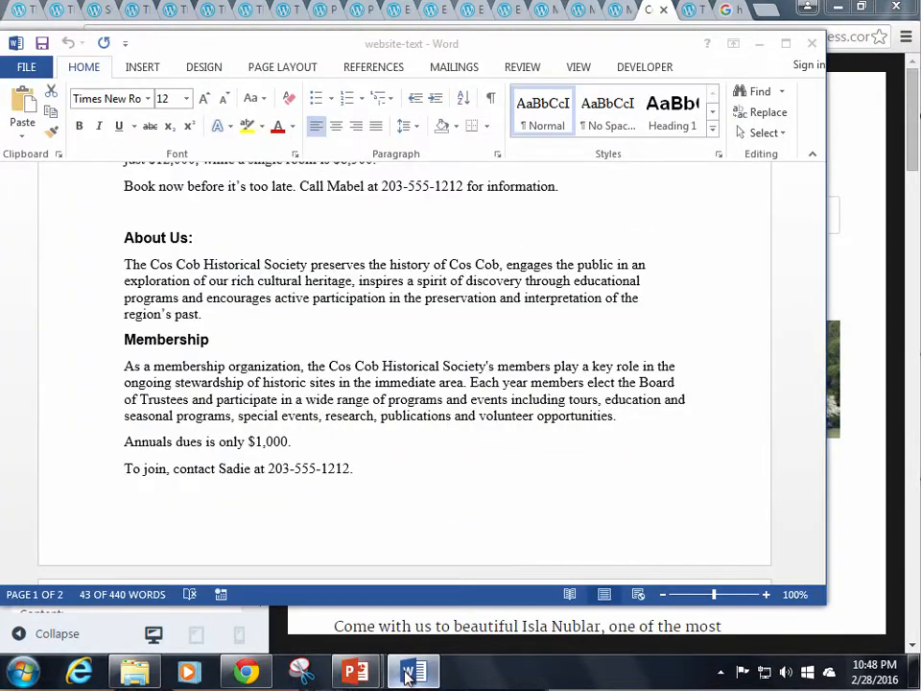
double_click(169, 341)
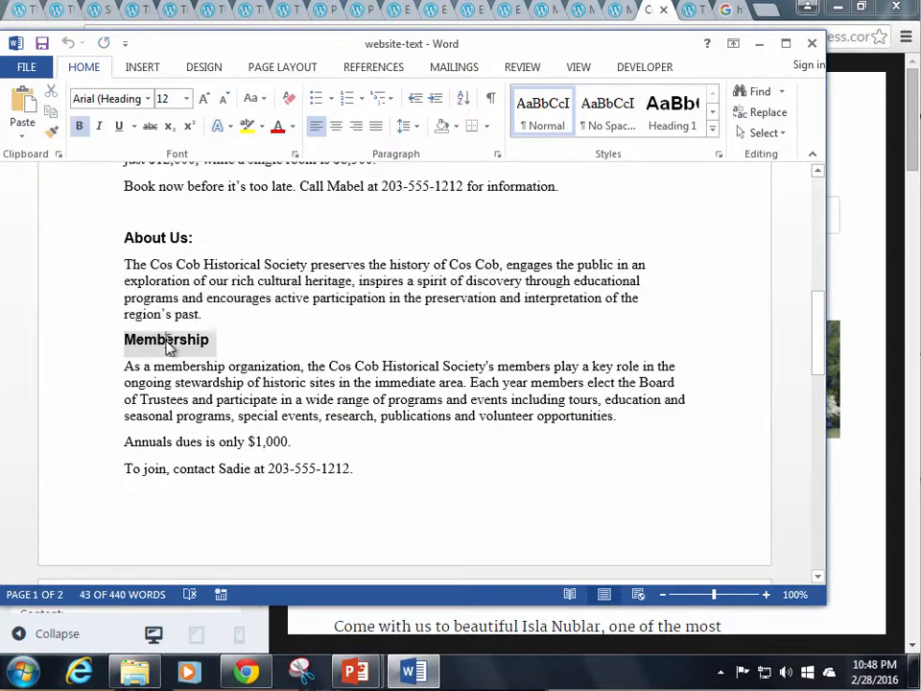
right_click(169, 343)
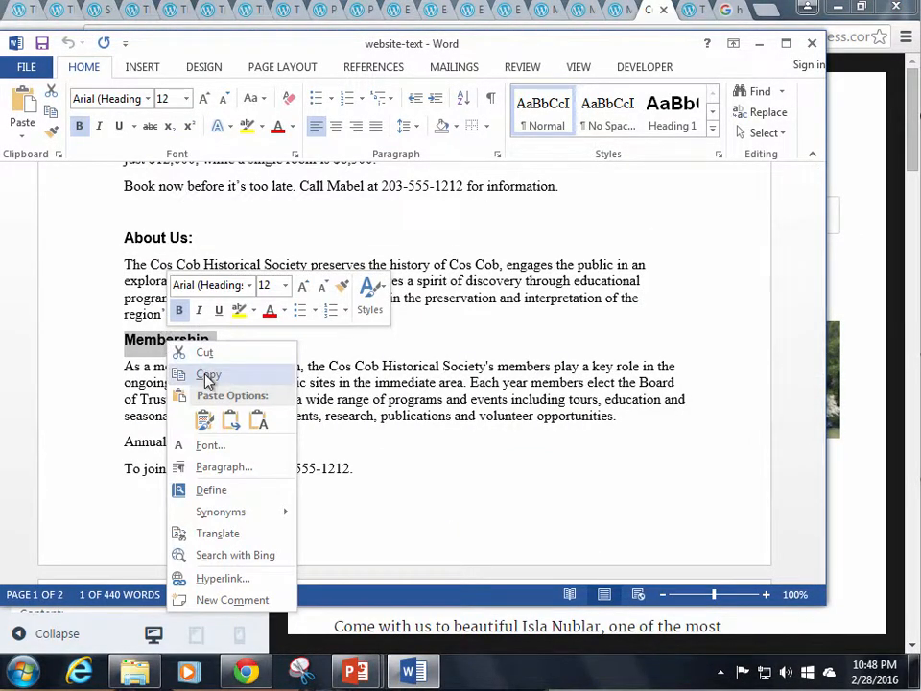
left_click(208, 376)
left_click(247, 672)
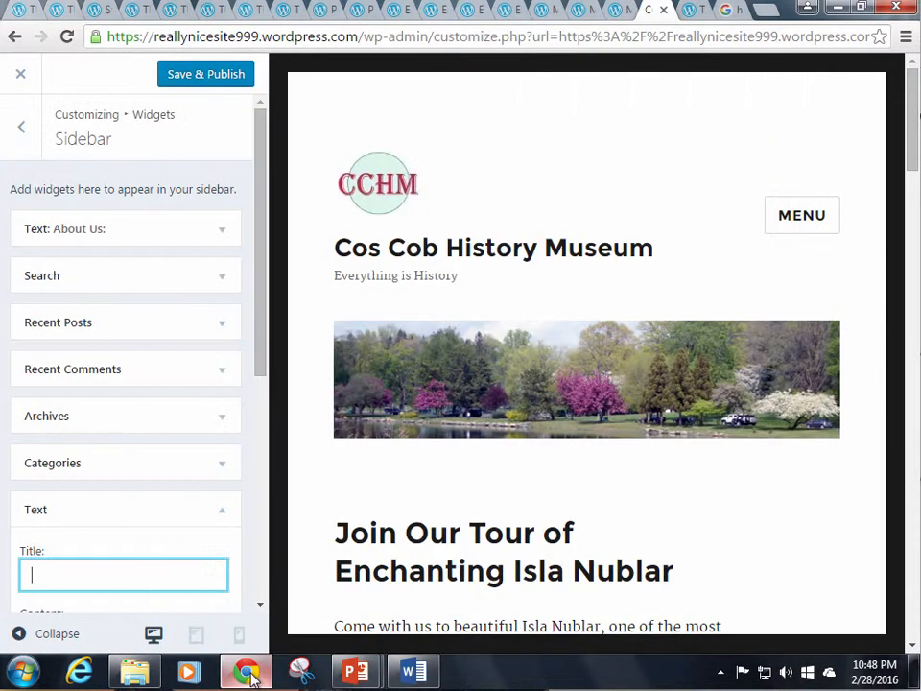
Paste 'Membership' as the second Text widget's title
right_click(135, 580)
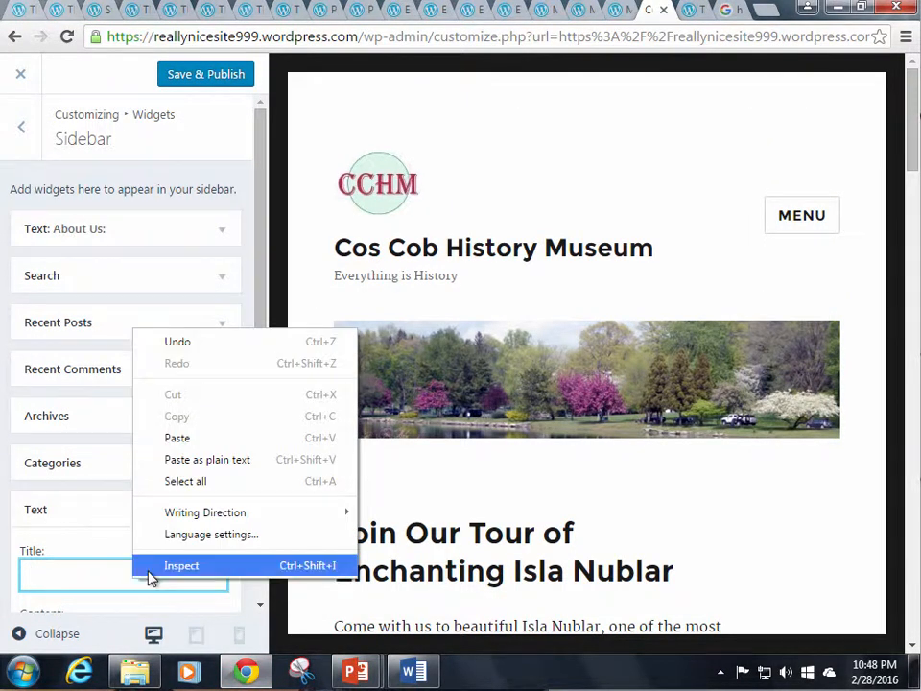
left_click(176, 439)
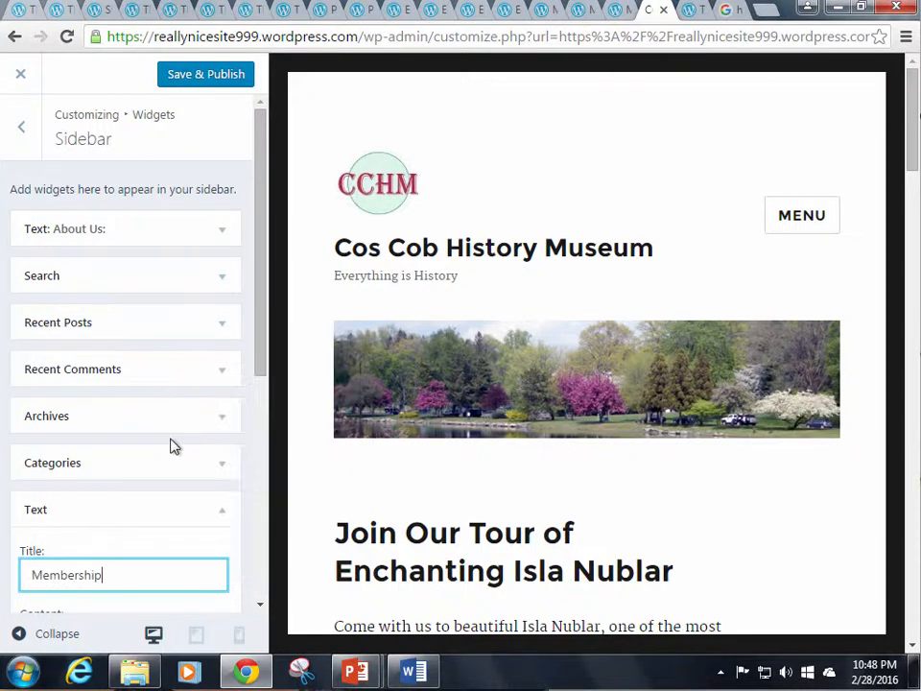
scroll(206, 524, "down", 2)
left_click(143, 499)
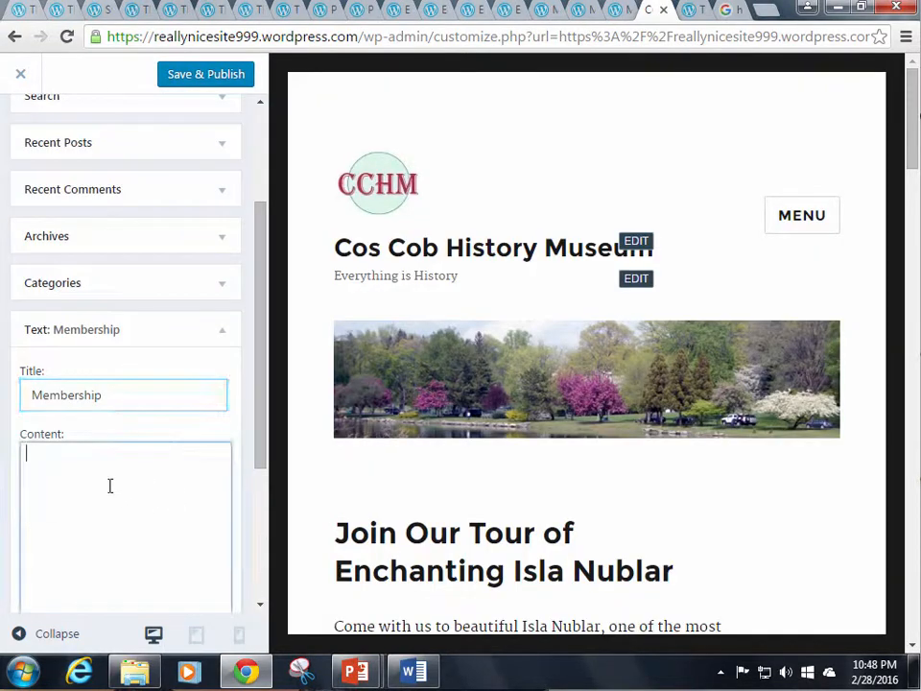
Copy the three Membership body paragraphs from the website-text Word document
left_click(422, 672)
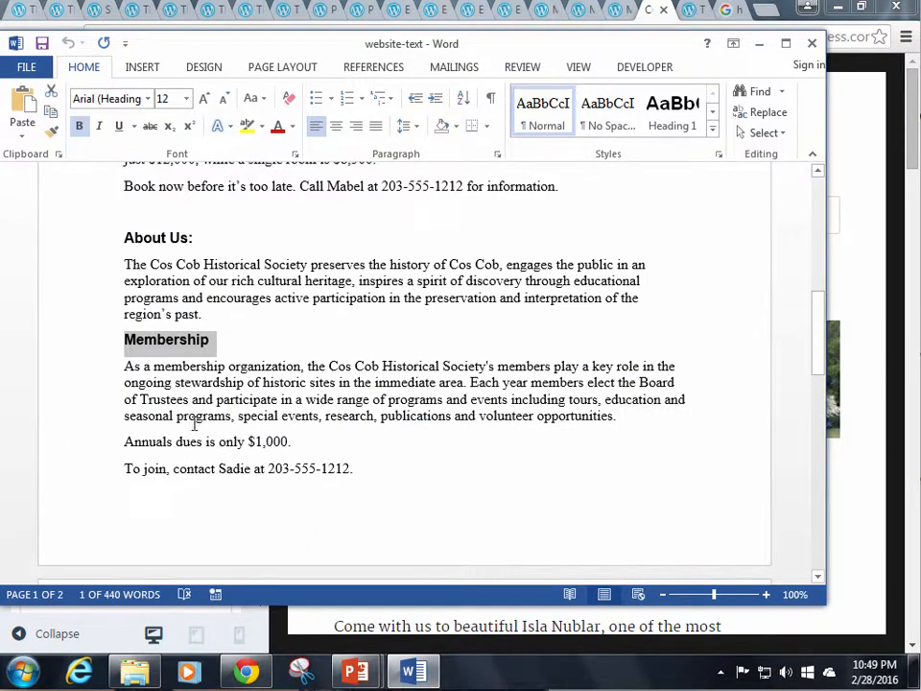
mouse_move(125, 366)
left_mouse_down()
mouse_move(304, 417)
mouse_move(319, 467)
mouse_move(355, 471)
left_mouse_up()
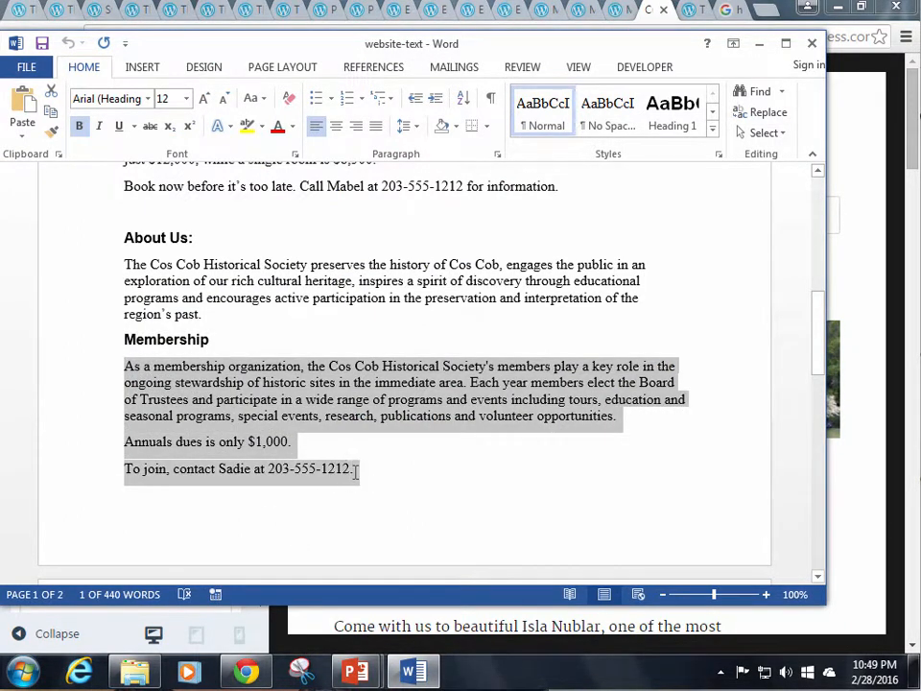
right_click(330, 397)
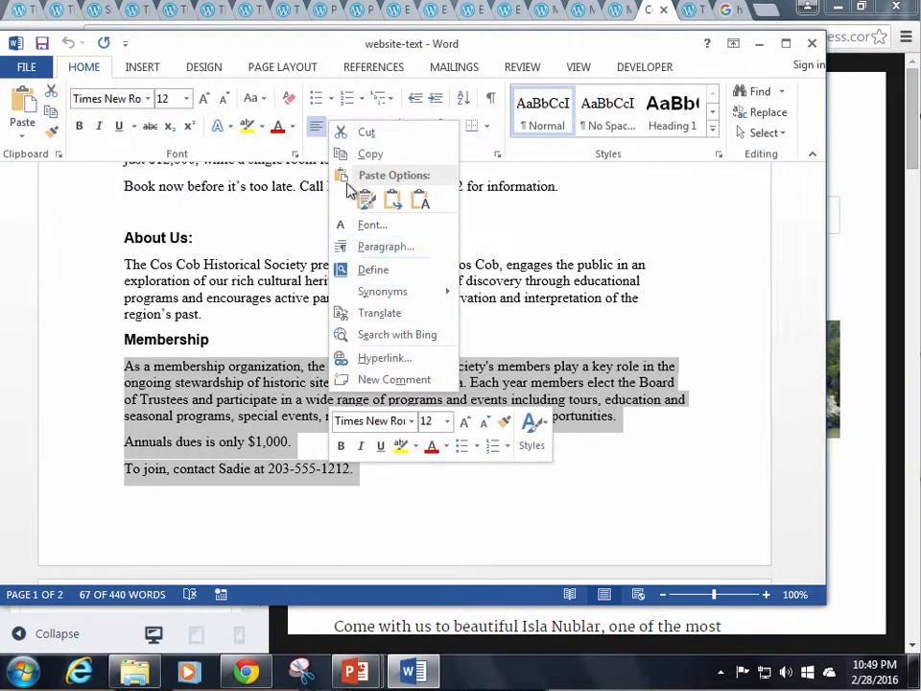
left_click(369, 155)
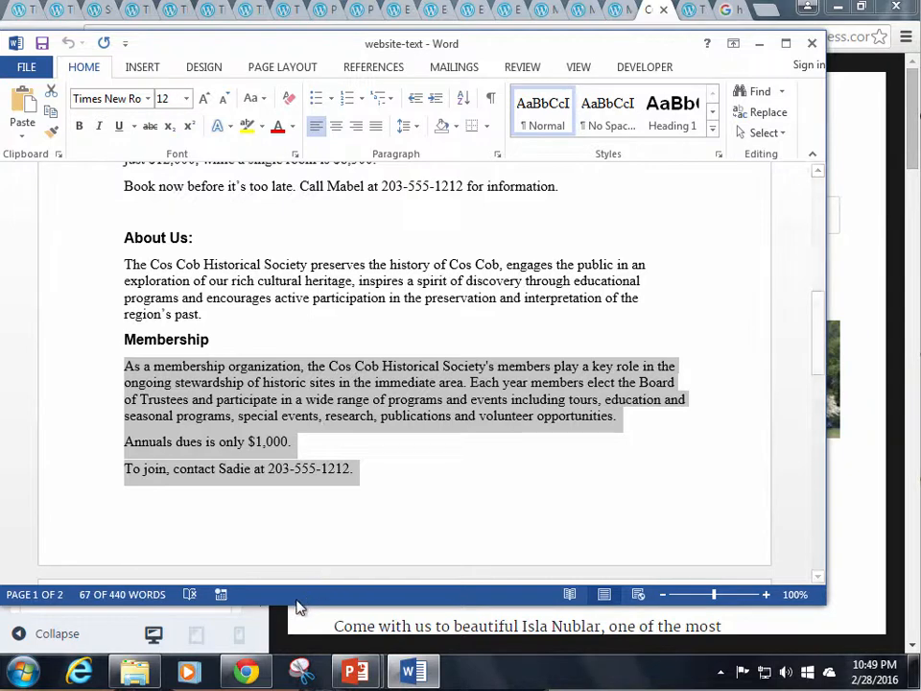
mouse_move(252, 677)
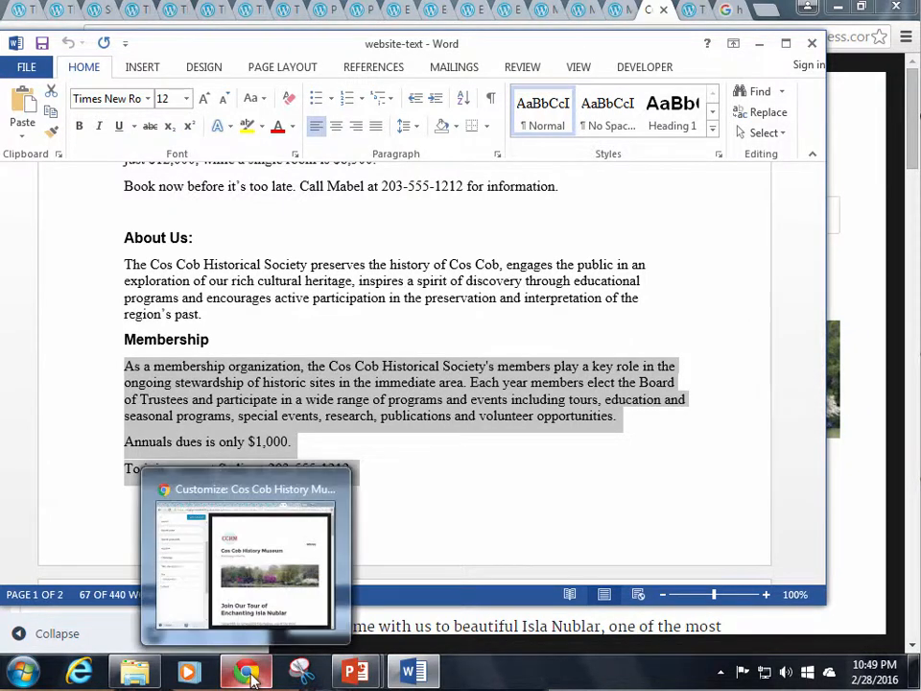
left_click(250, 674)
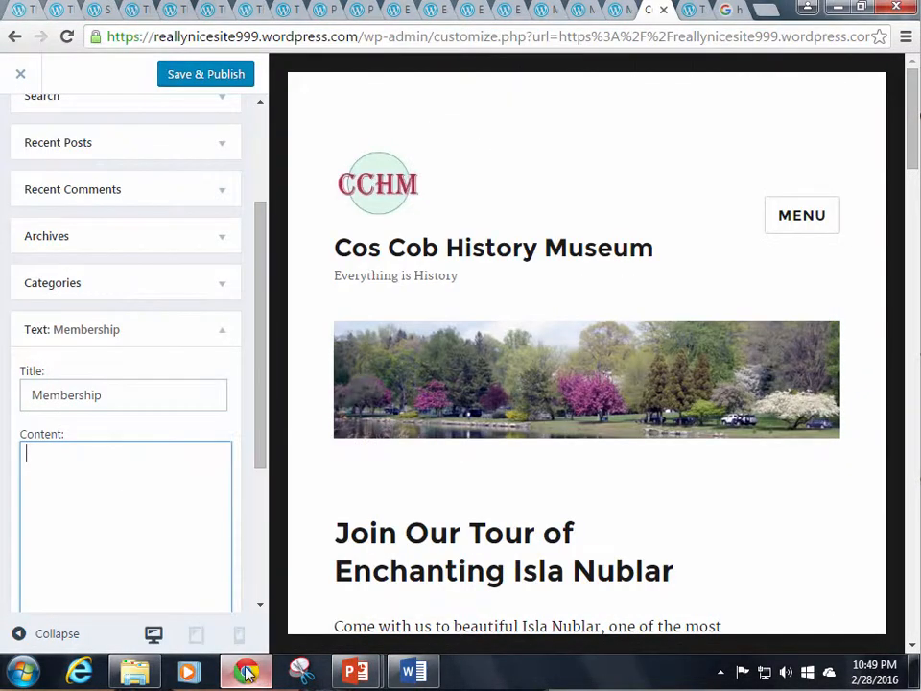
Paste the membership text into Content, adding blank lines after 'opportunities.' and '$1,000.'
right_click(59, 475)
left_click(96, 331)
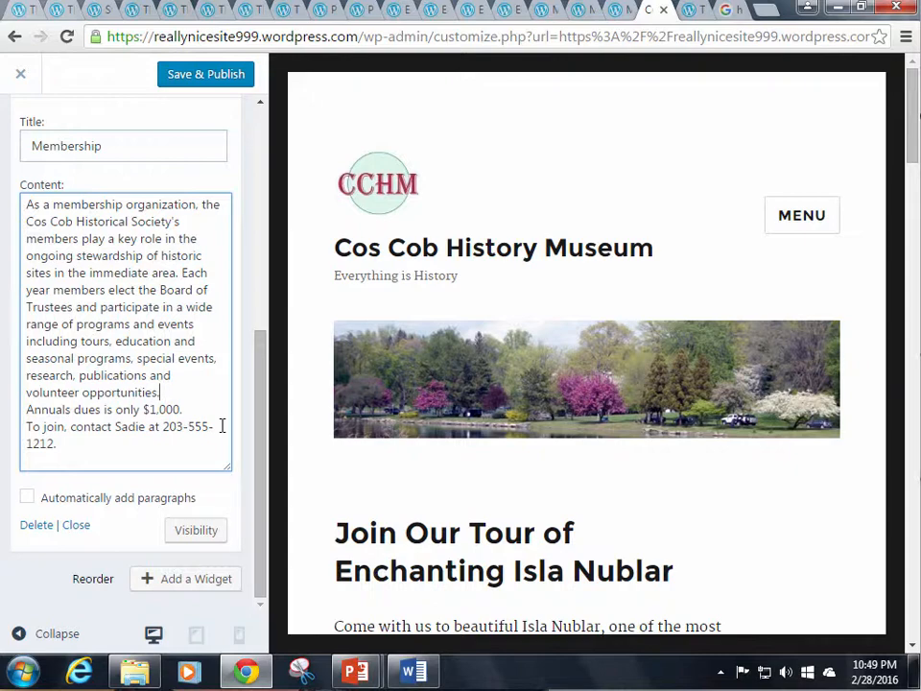
key("Return")
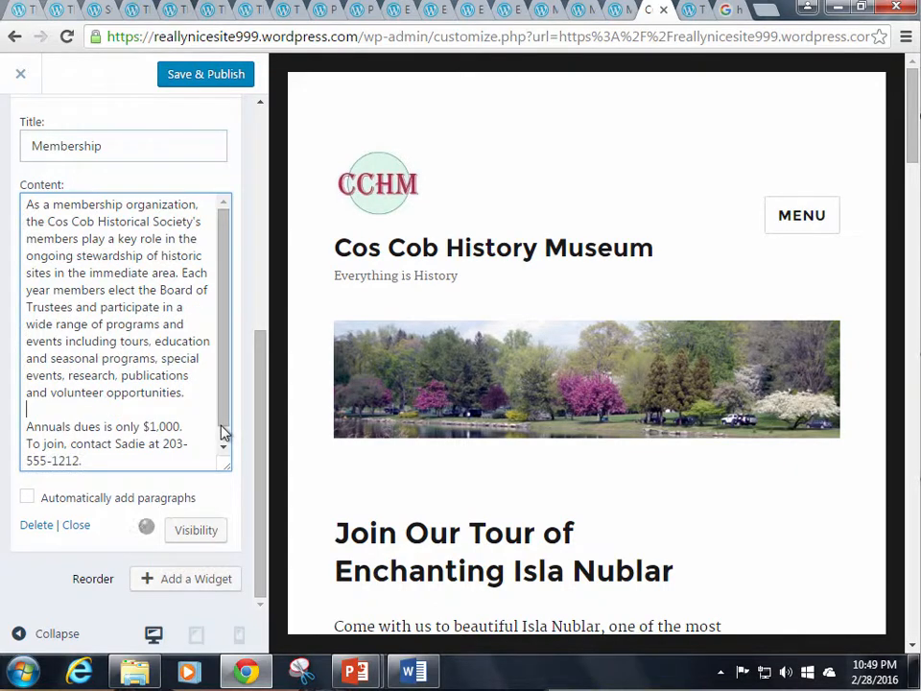
key("Down")
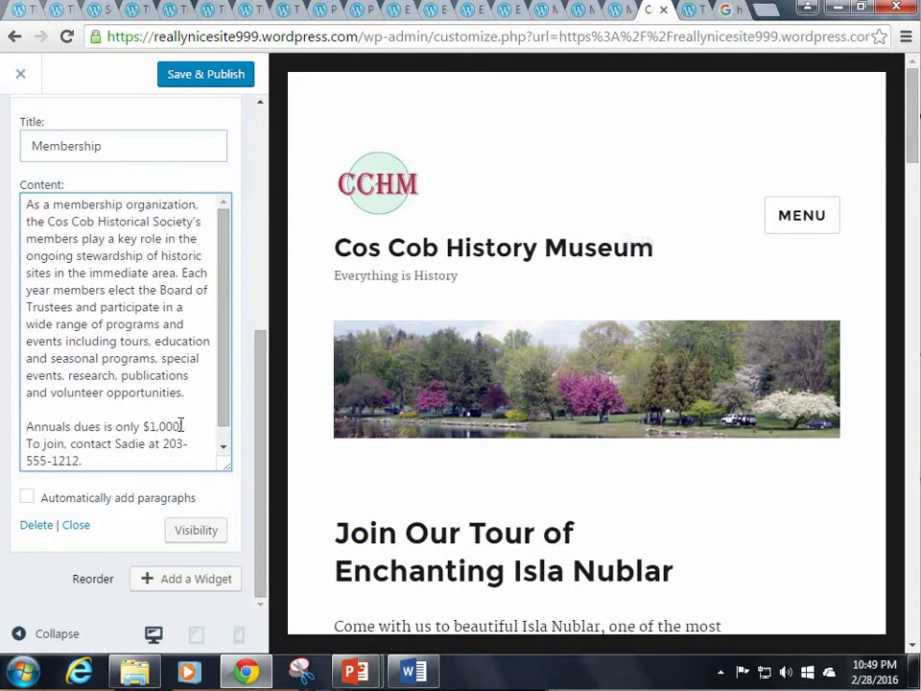
left_click(181, 426)
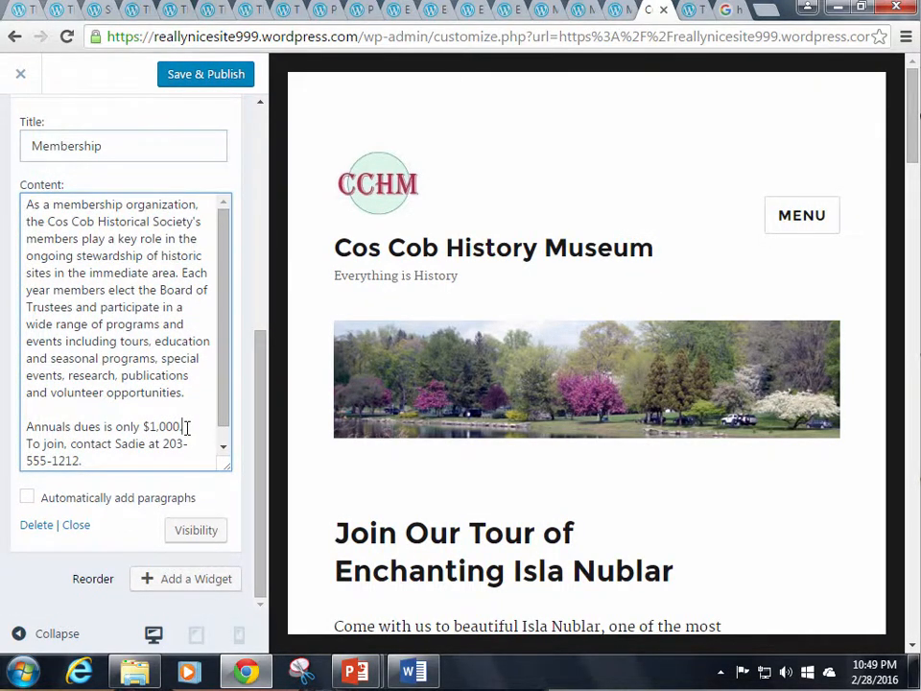
key("Return")
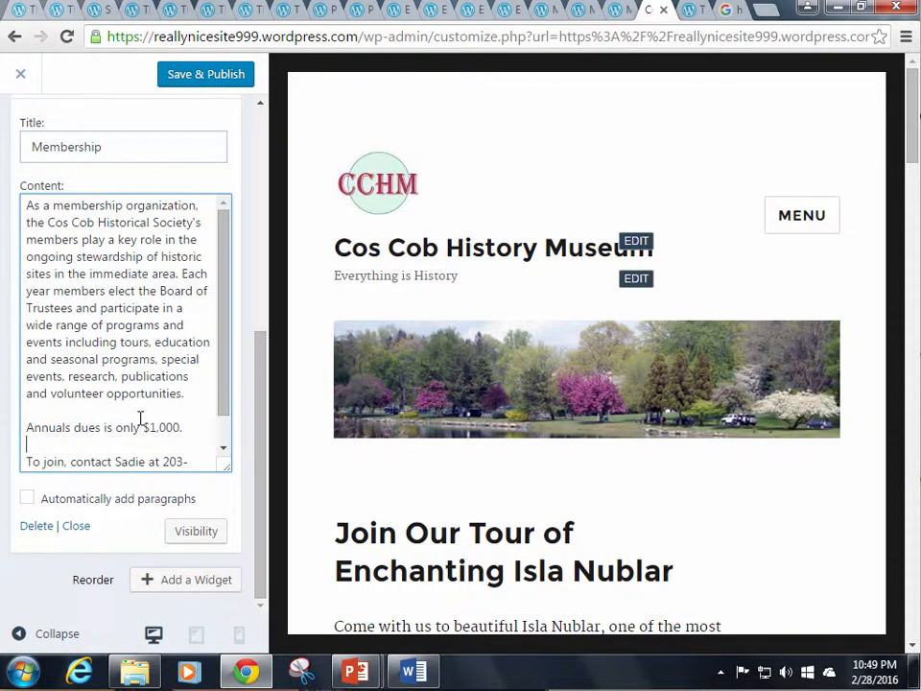
Collapse the finished Membership widget
scroll(140, 419, "down", 1)
scroll(141, 419, "up", 3)
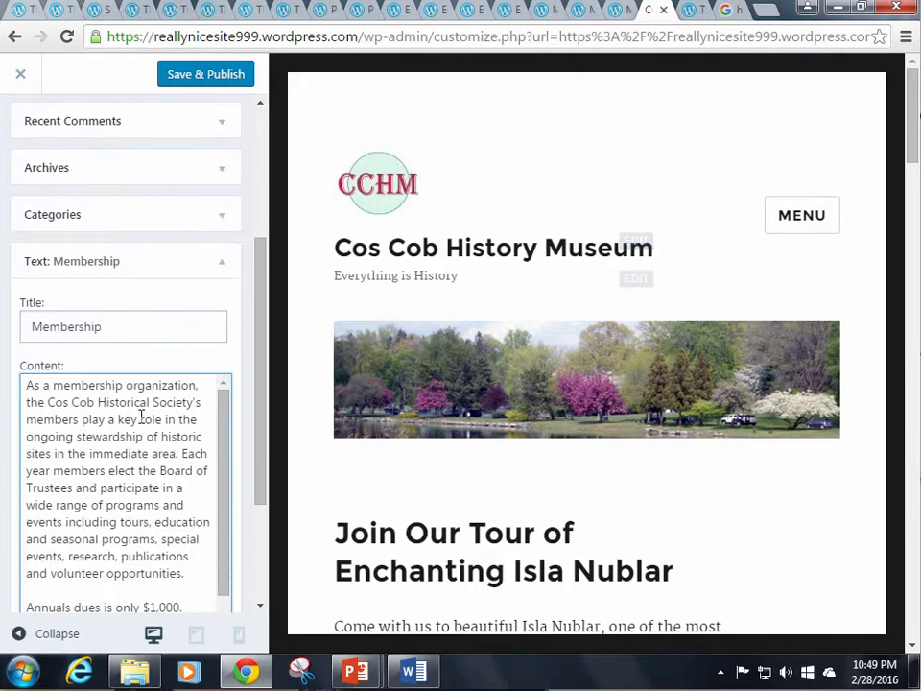
scroll(140, 416, "down", 2)
scroll(140, 416, "up", 3)
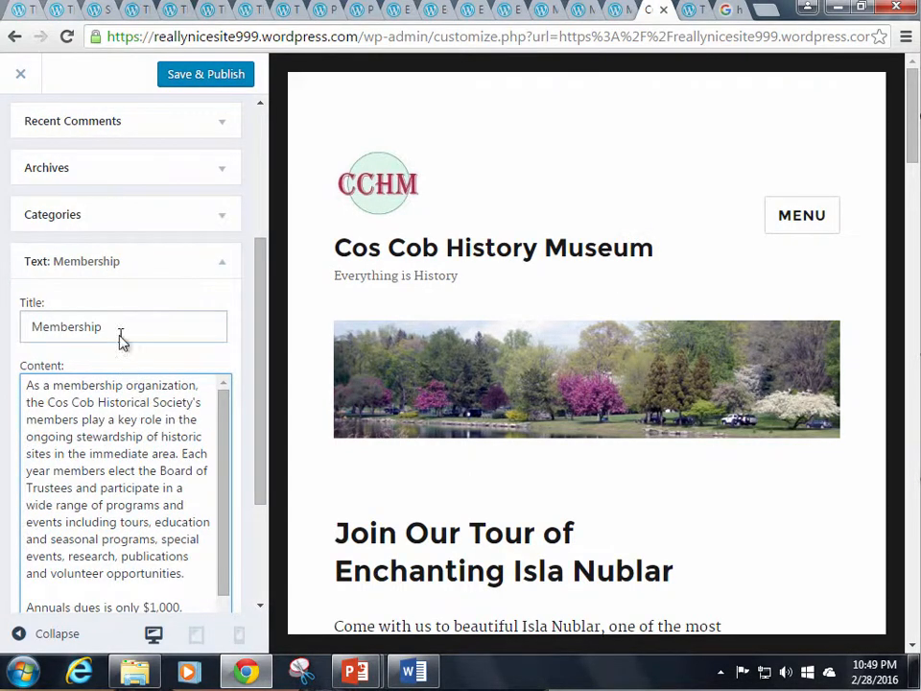
left_click(222, 271)
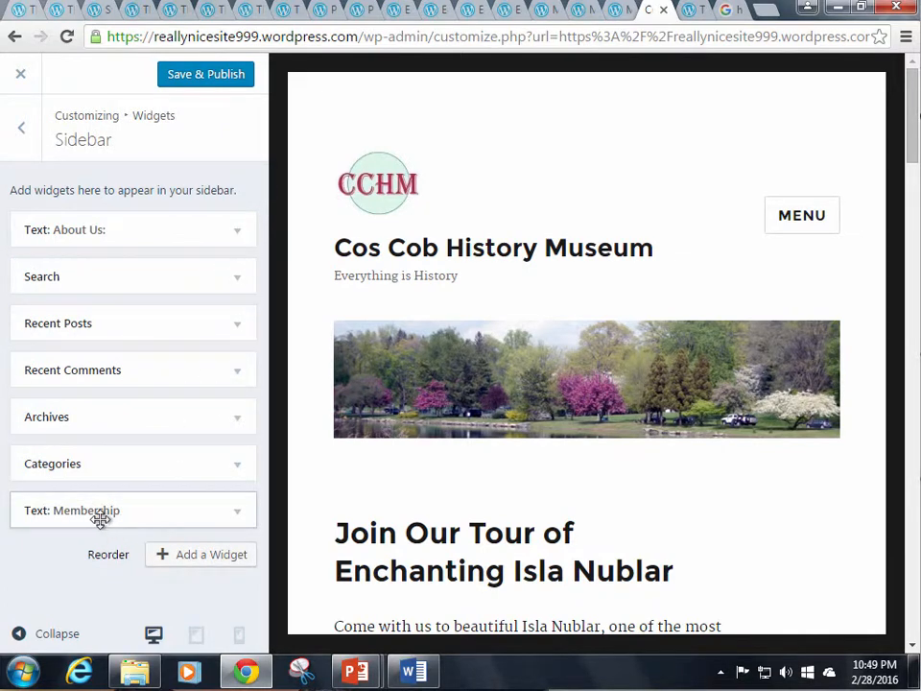
Drag Text: Membership up the Sidebar list to sit directly under Text: About Us
left_click_drag(95, 513, 99, 274)
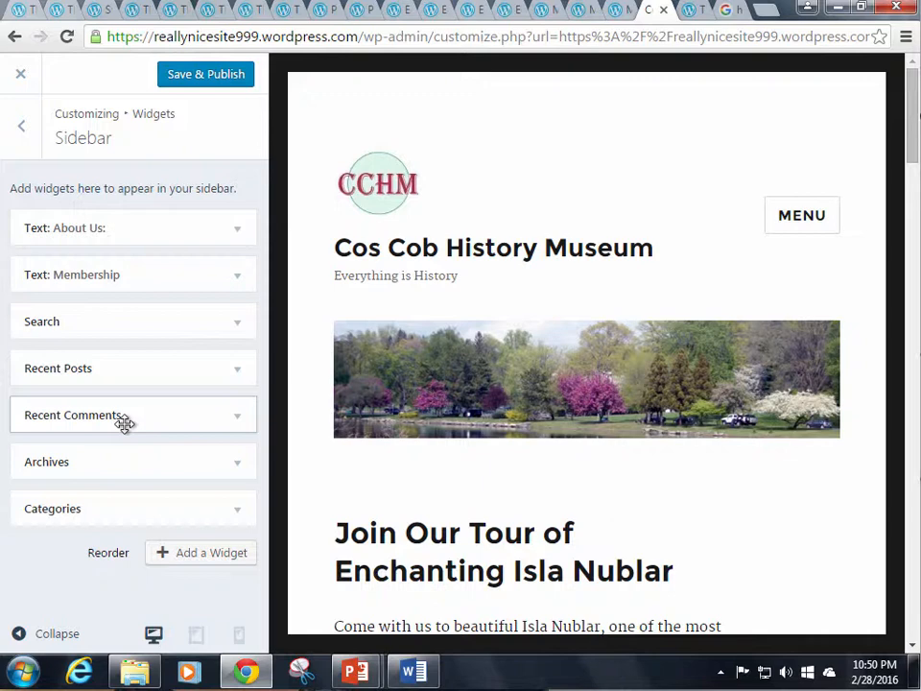
Remove the Recent Comments widget, then the Categories widget, from the sidebar
left_click(239, 422)
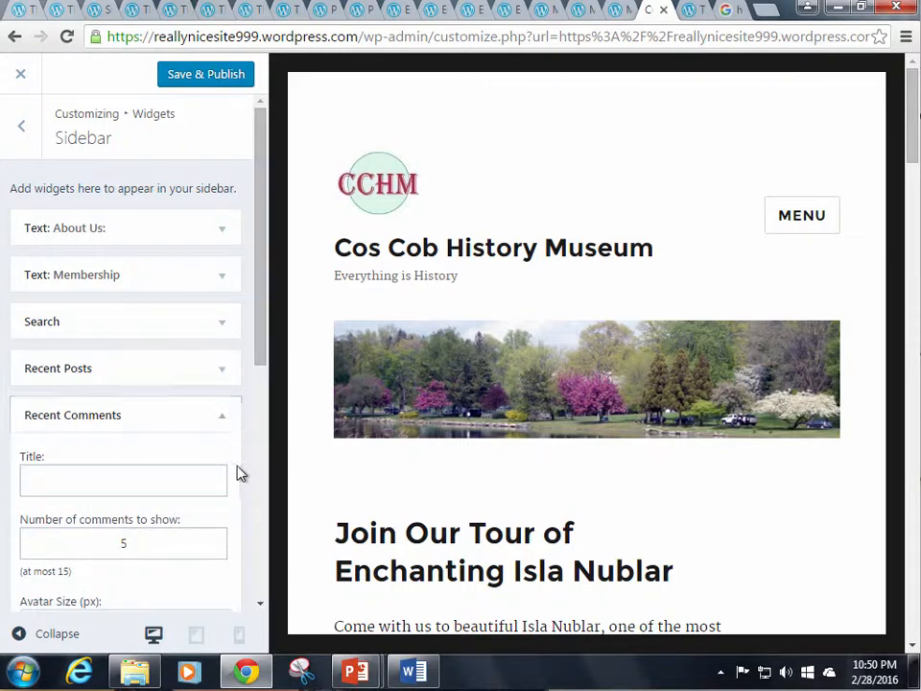
scroll(229, 514, "down", 5)
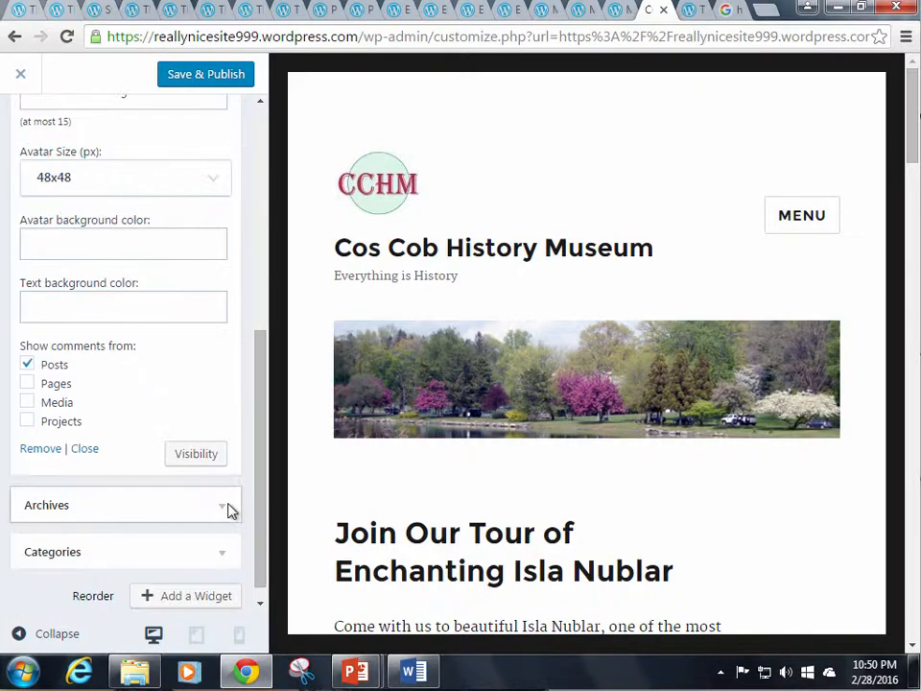
left_click(46, 450)
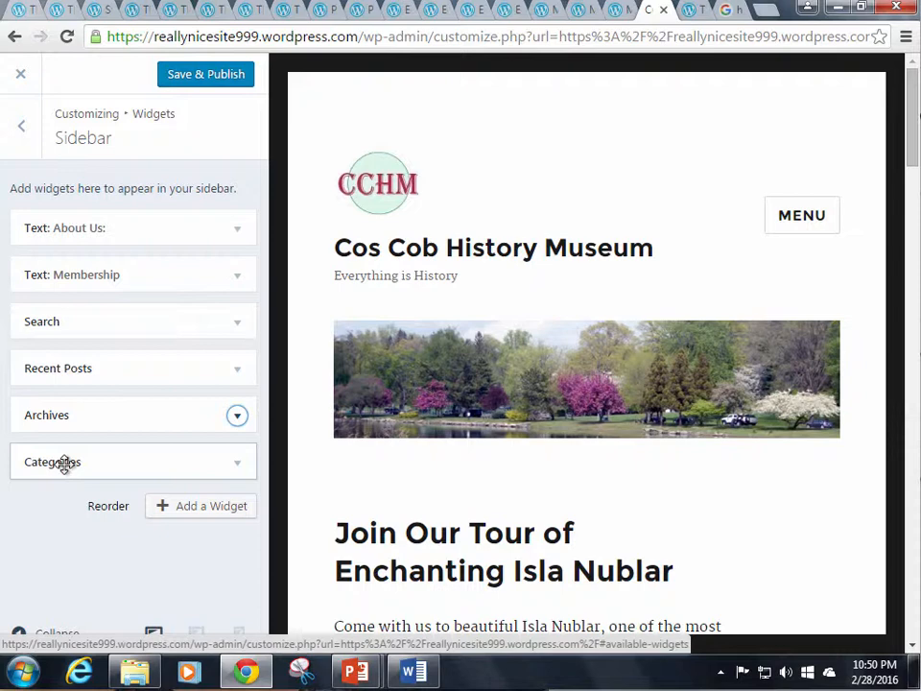
left_click(239, 466)
scroll(216, 537, "down", 2)
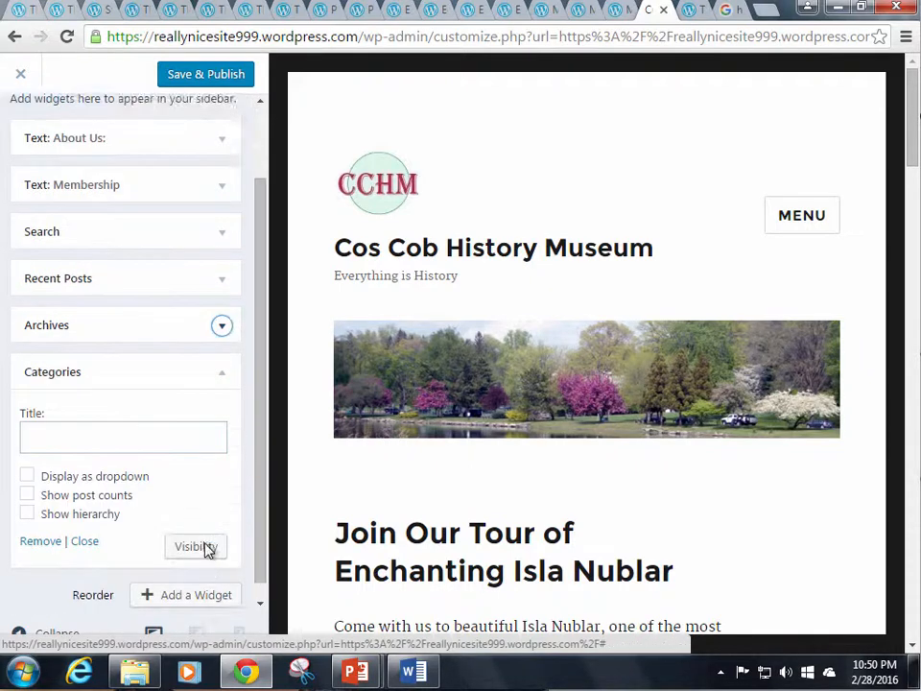
left_click(38, 524)
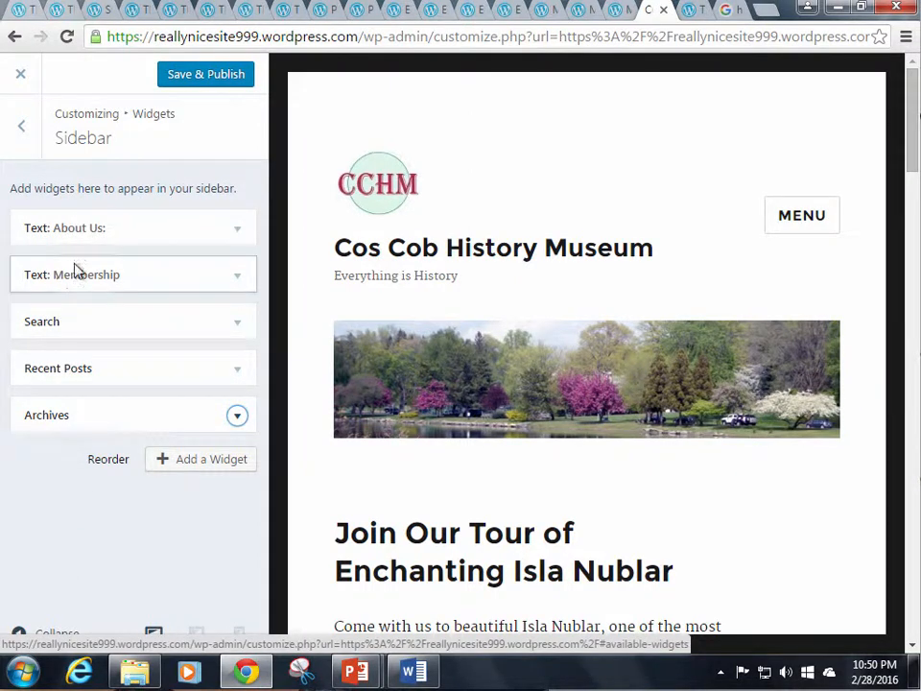
Save & Publish the sidebar changes, then close the Customizer to view the live site
left_click(204, 80)
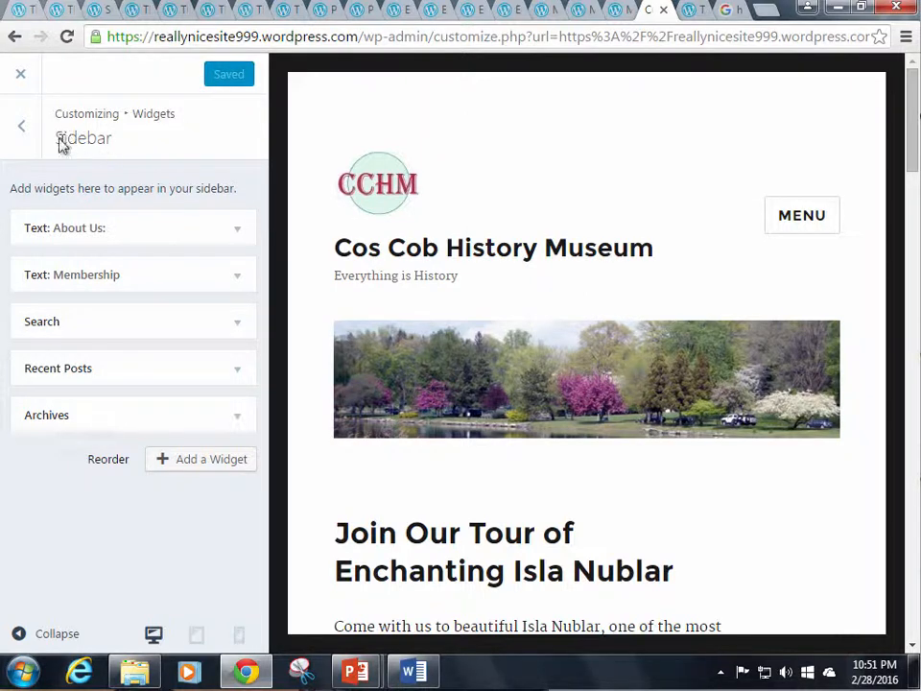
left_click(23, 131)
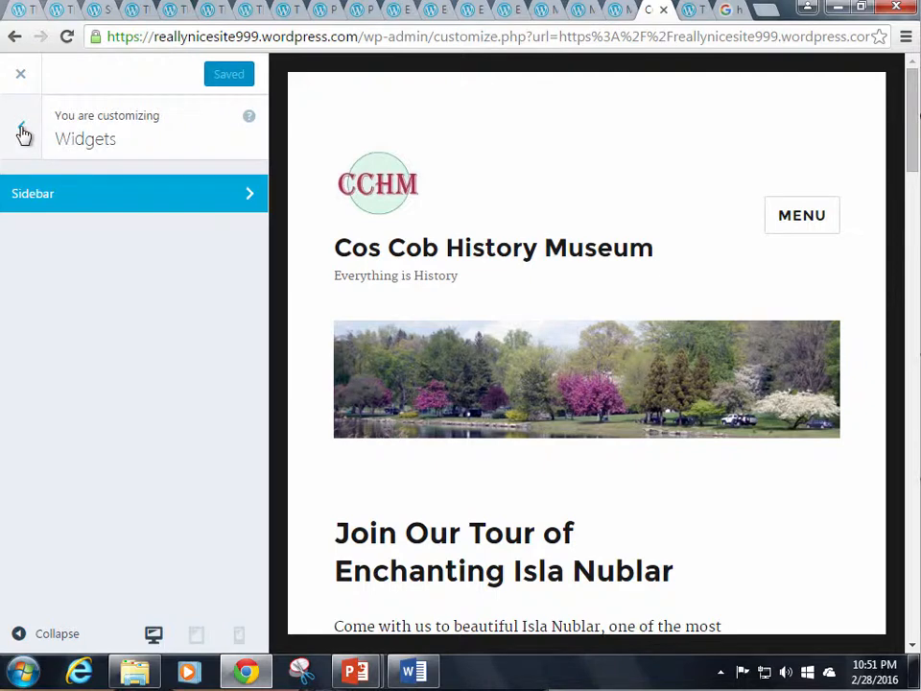
left_click(23, 131)
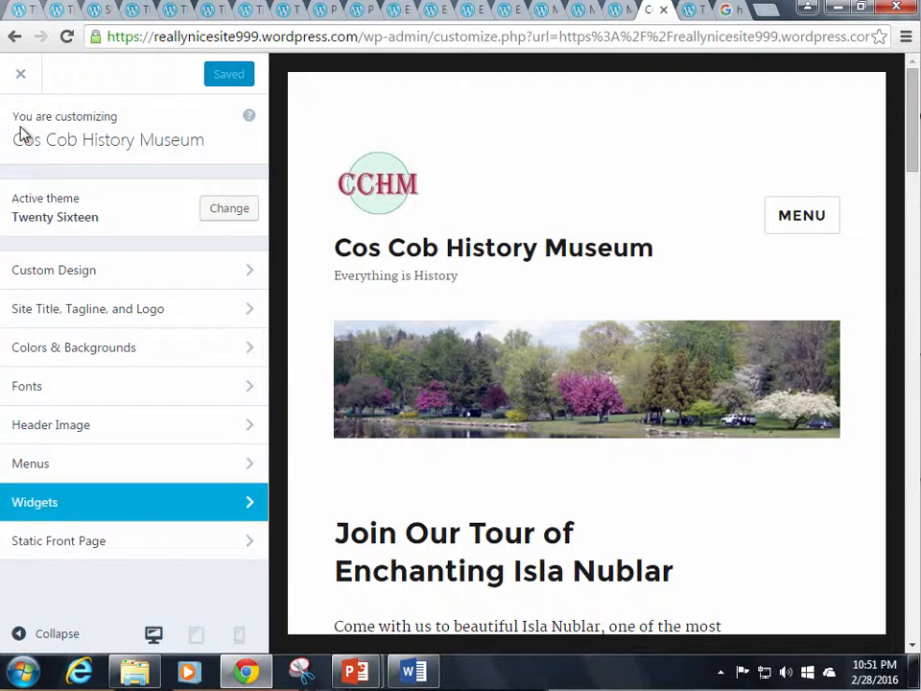
left_click(22, 76)
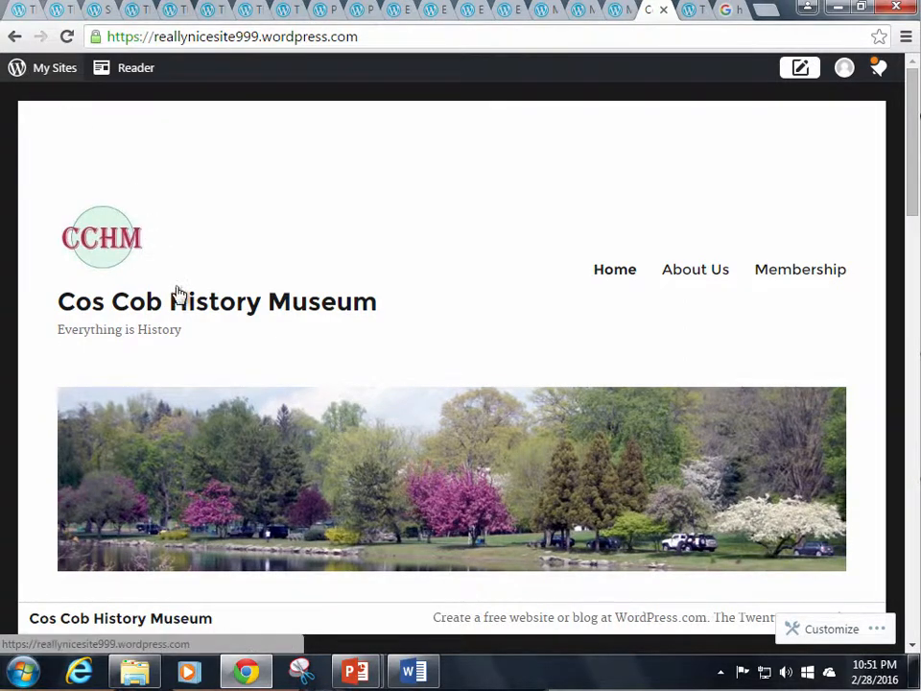
Review the live sidebar's About Us and Membership text, then open the My Sites panel
scroll(526, 383, "down", 2)
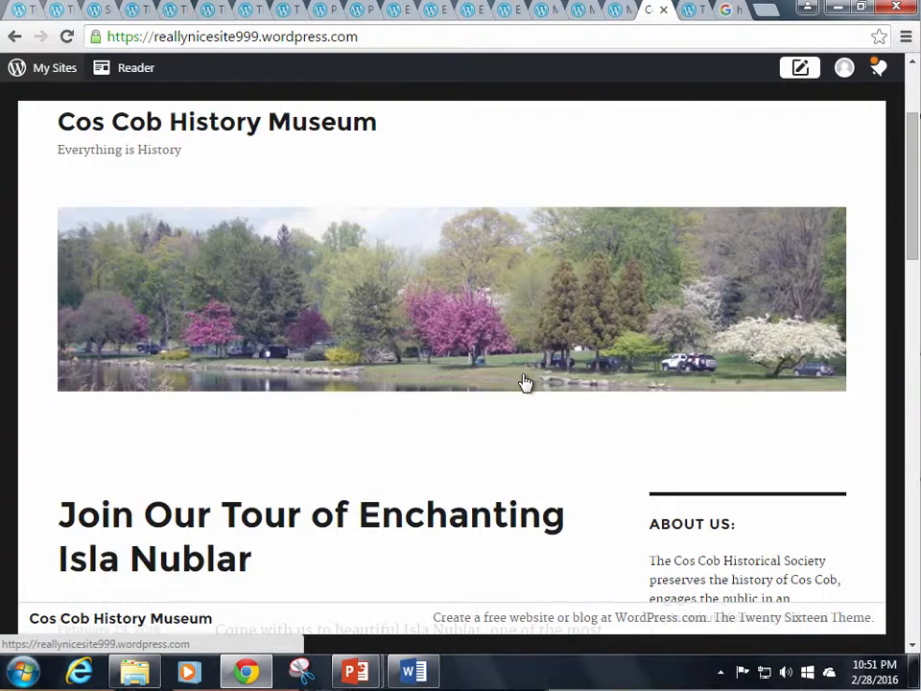
scroll(526, 383, "down", 4)
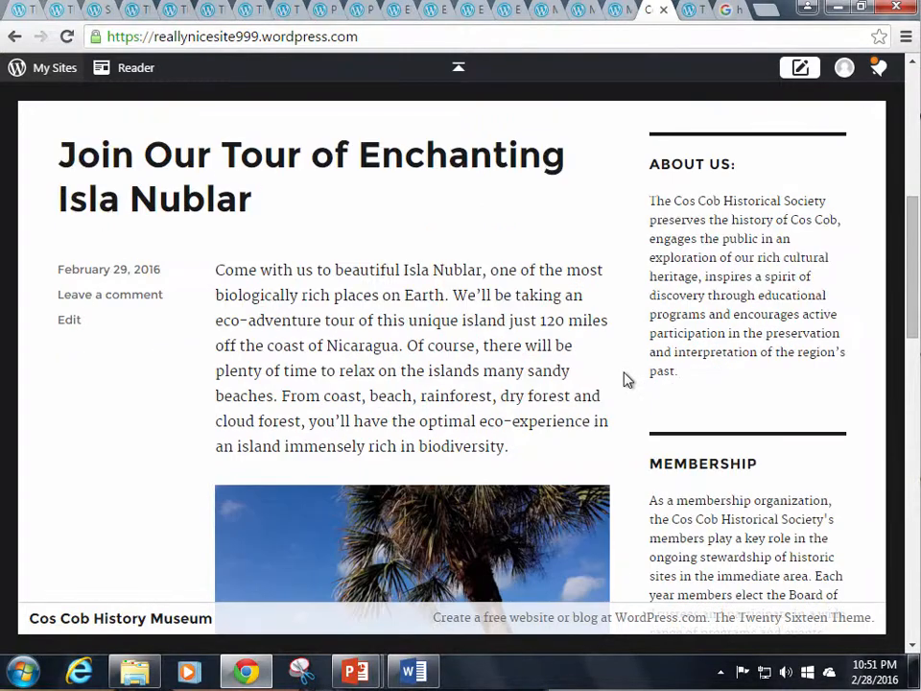
scroll(624, 379, "down", 4)
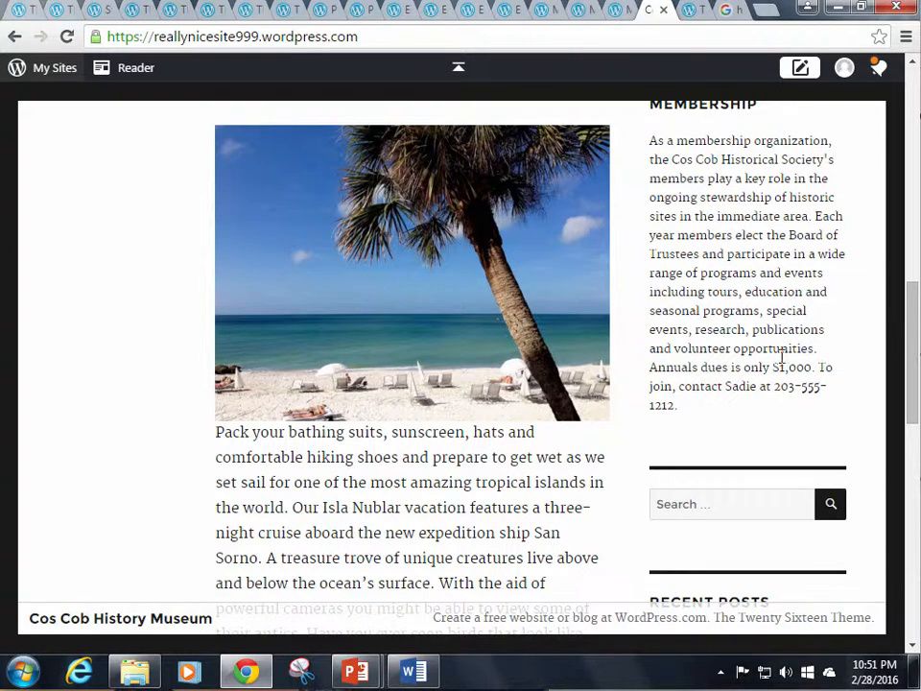
scroll(771, 363, "down", 3)
scroll(771, 363, "up", 1)
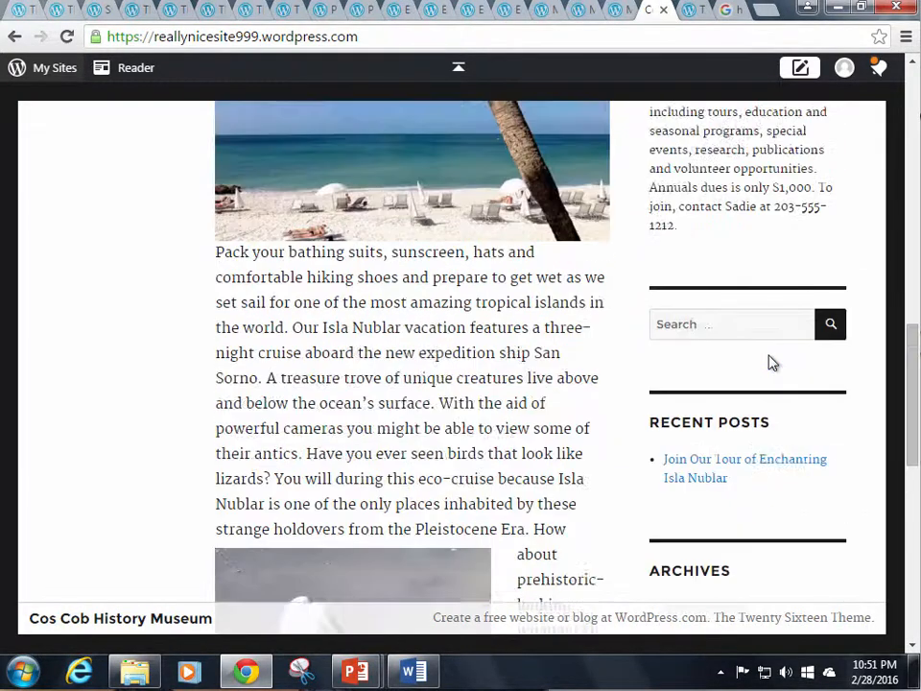
scroll(770, 363, "up", 6)
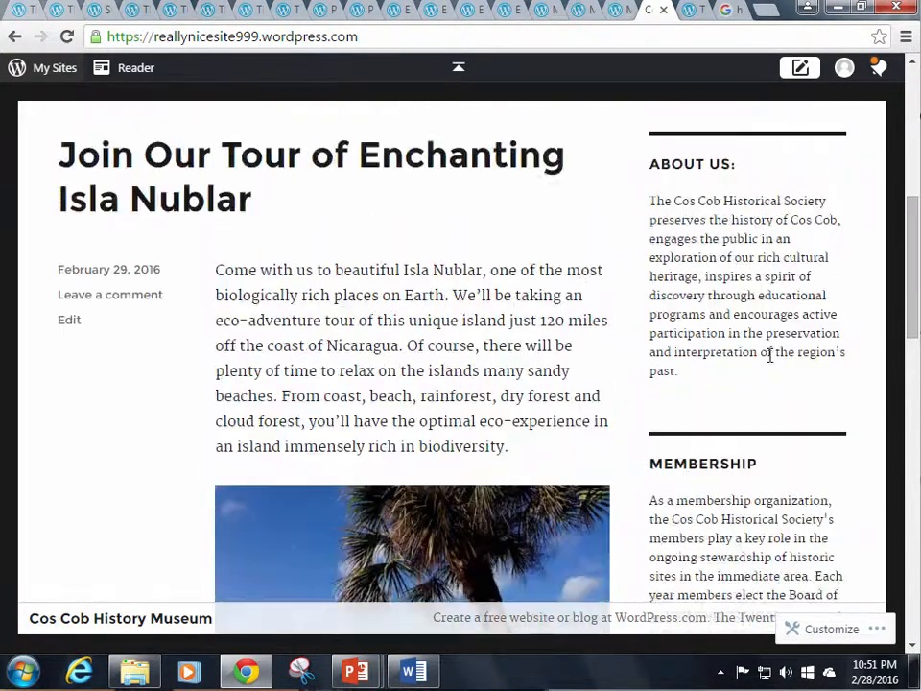
scroll(770, 355, "down", 2)
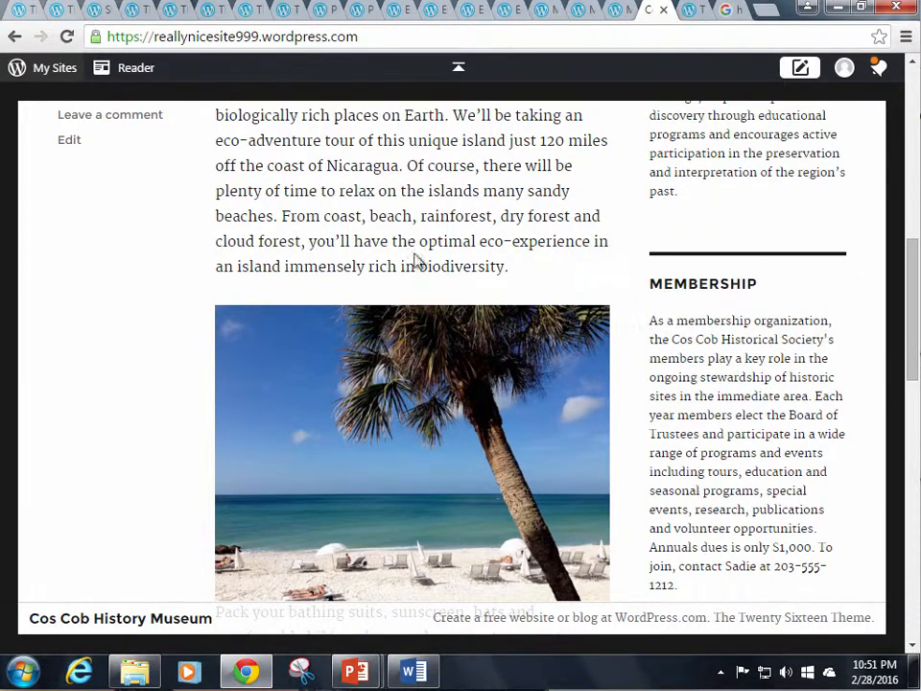
left_click(54, 77)
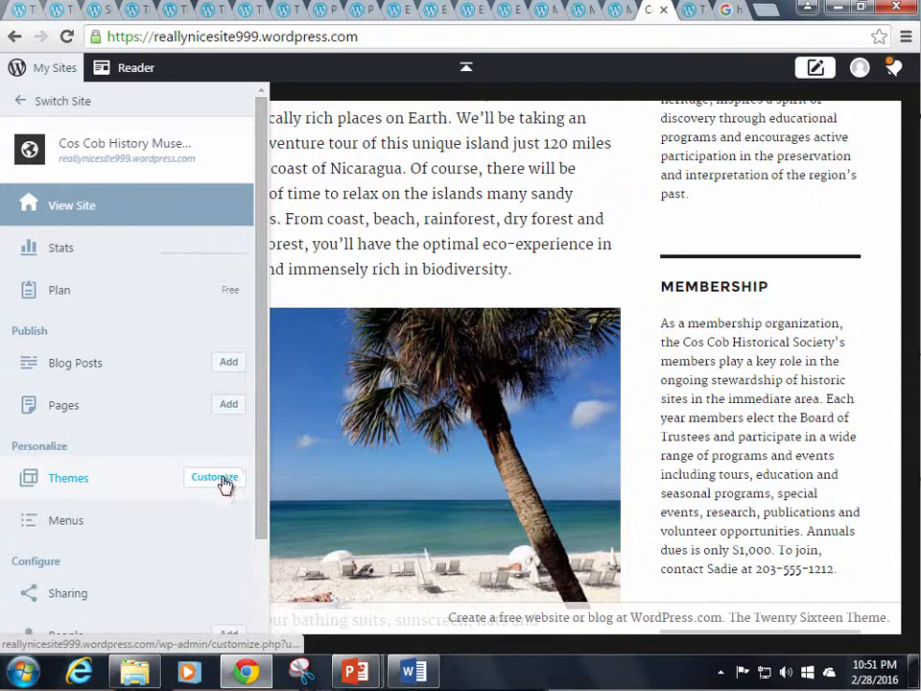
In Customize > Widgets > Sidebar, enable Automatically add paragraphs on Text: Membership
left_click(221, 479)
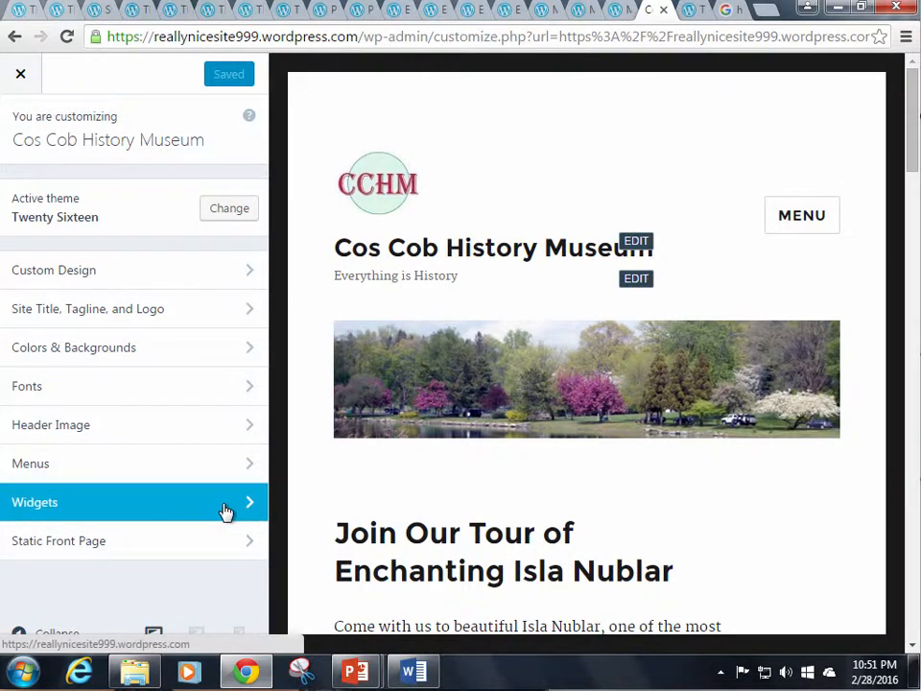
left_click(227, 506)
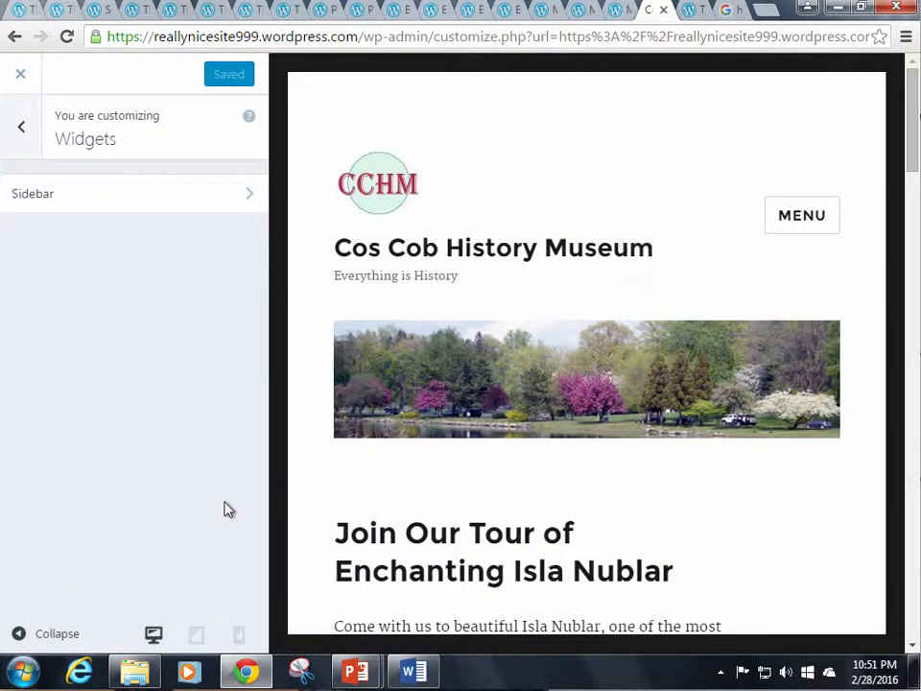
left_click(207, 196)
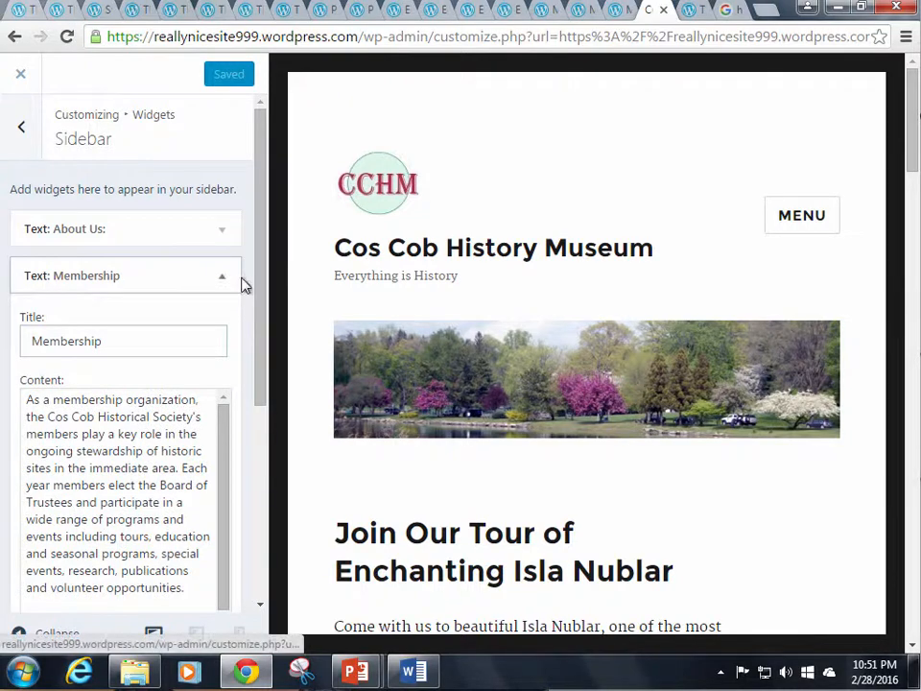
scroll(165, 504, "down", 5)
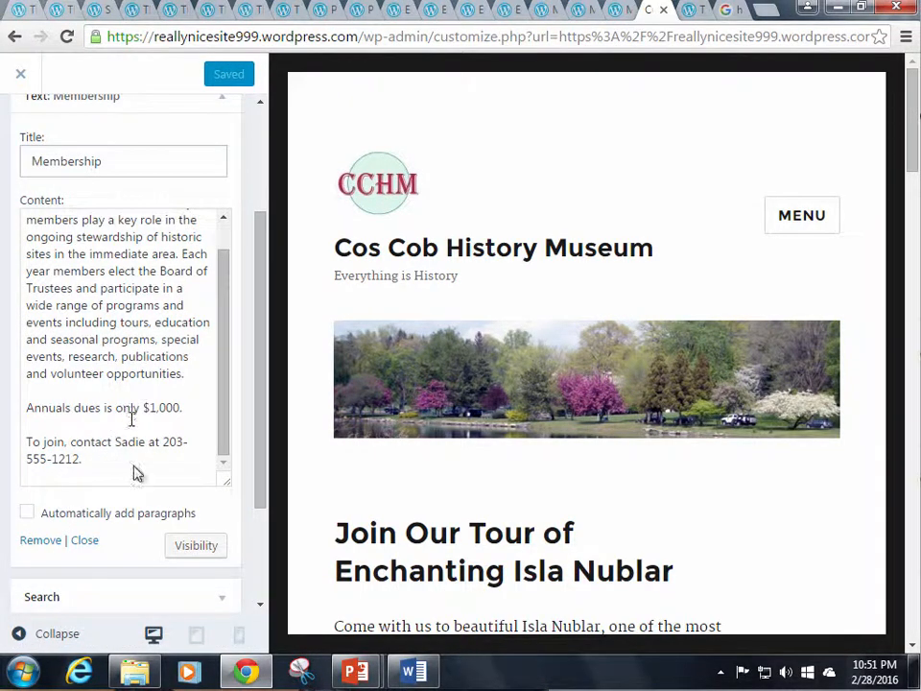
left_click(27, 514)
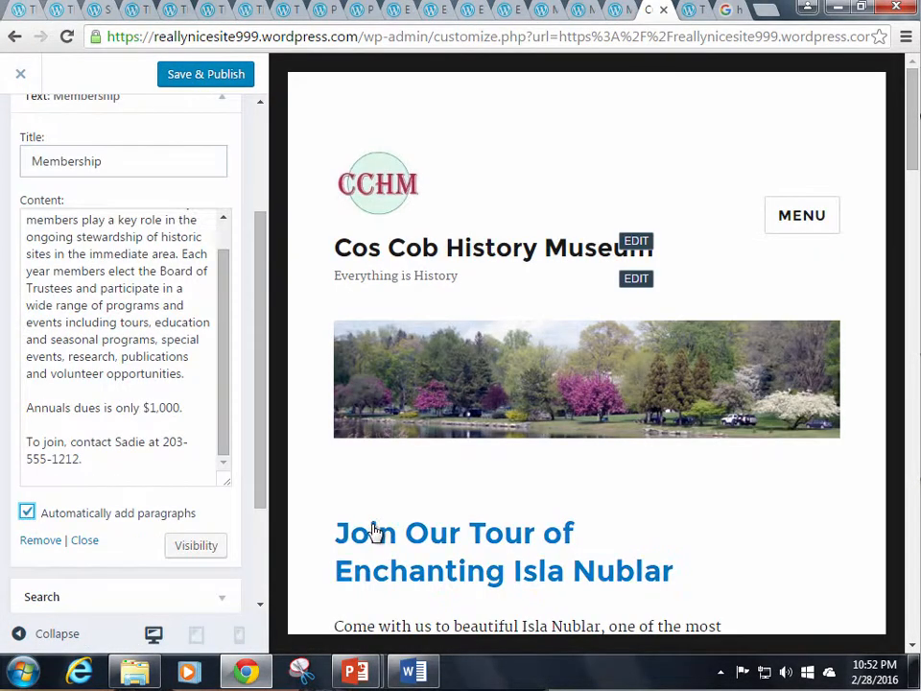
Collapse the Membership widget, Save & Publish, and close the Customizer
left_click(224, 108)
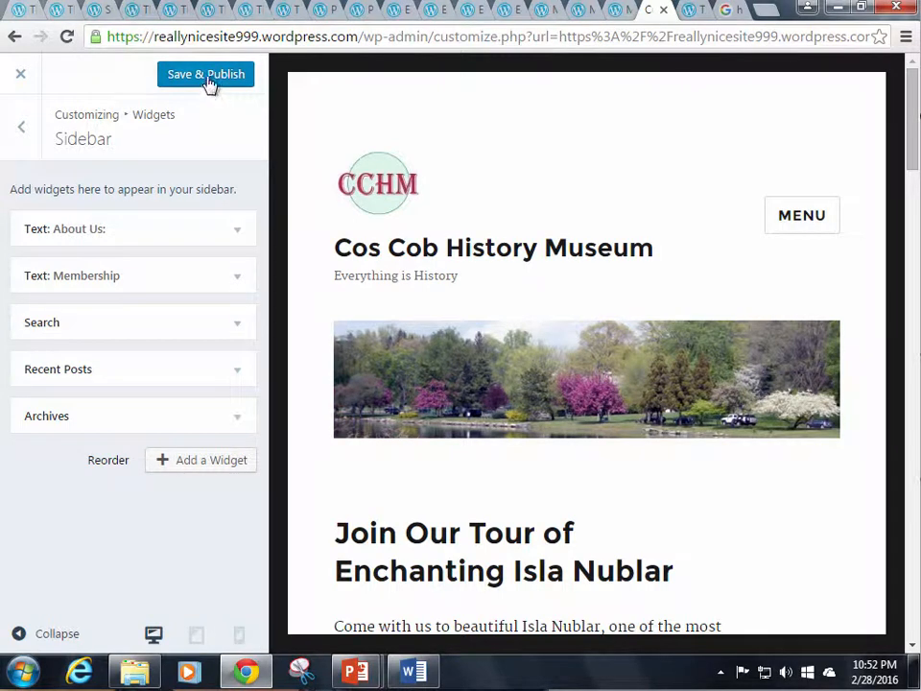
left_click(207, 77)
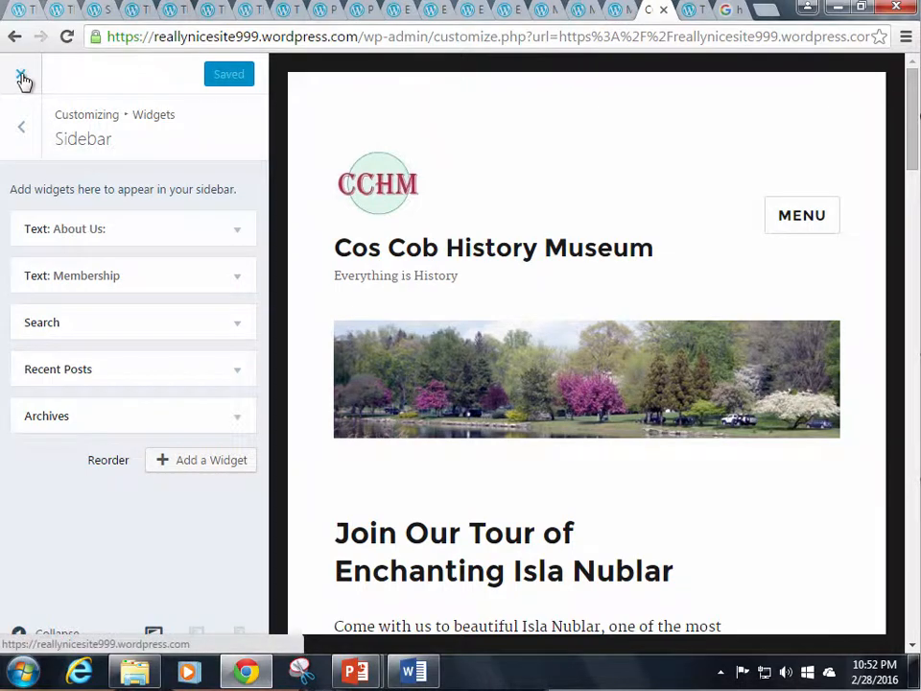
left_click(22, 76)
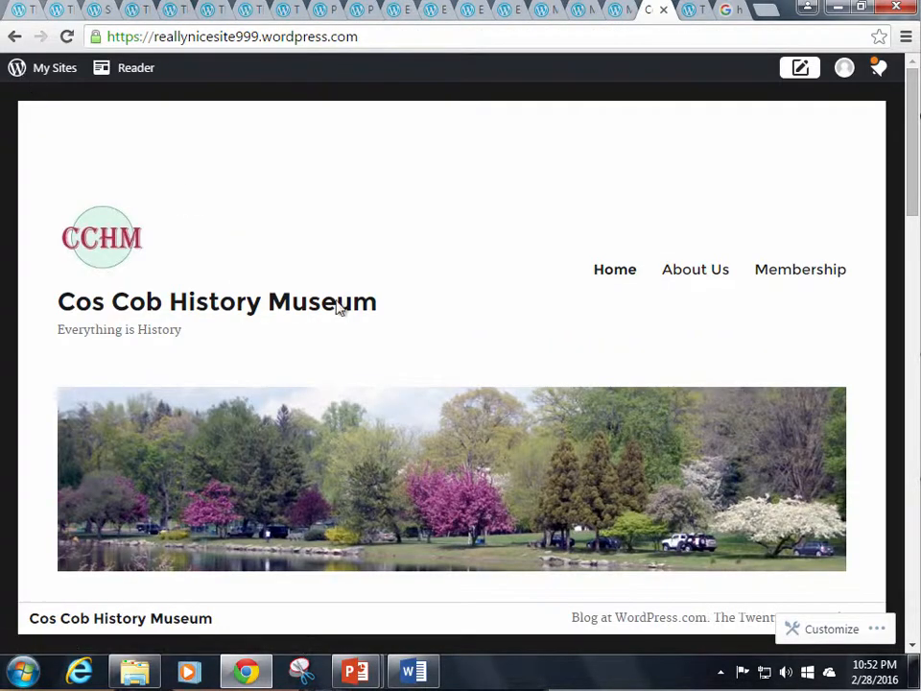
Scroll the live site to confirm the Membership text now shows separate paragraphs
scroll(471, 490, "down", 9)
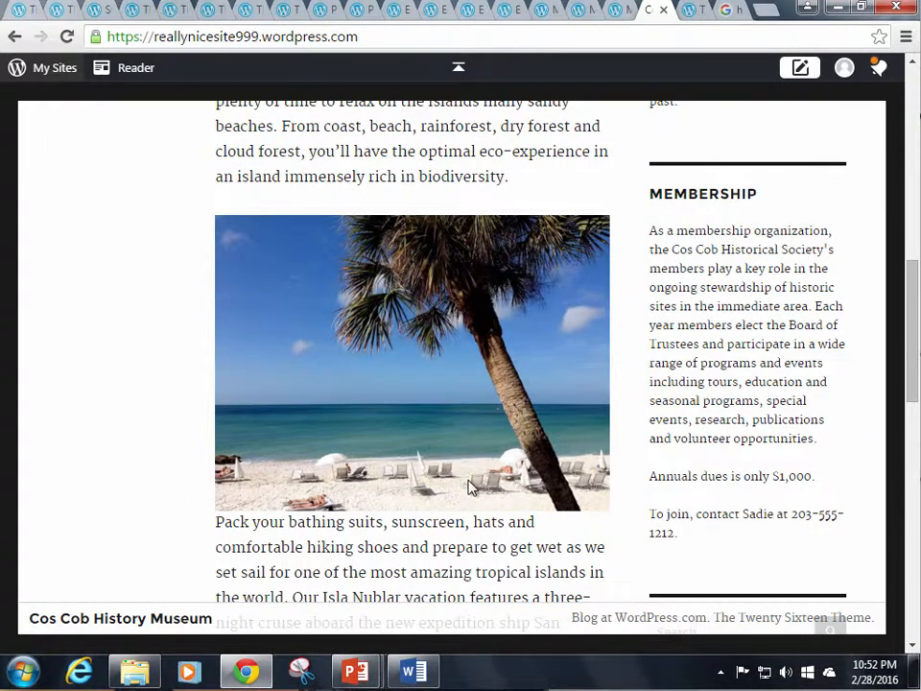
scroll(470, 488, "up", 4)
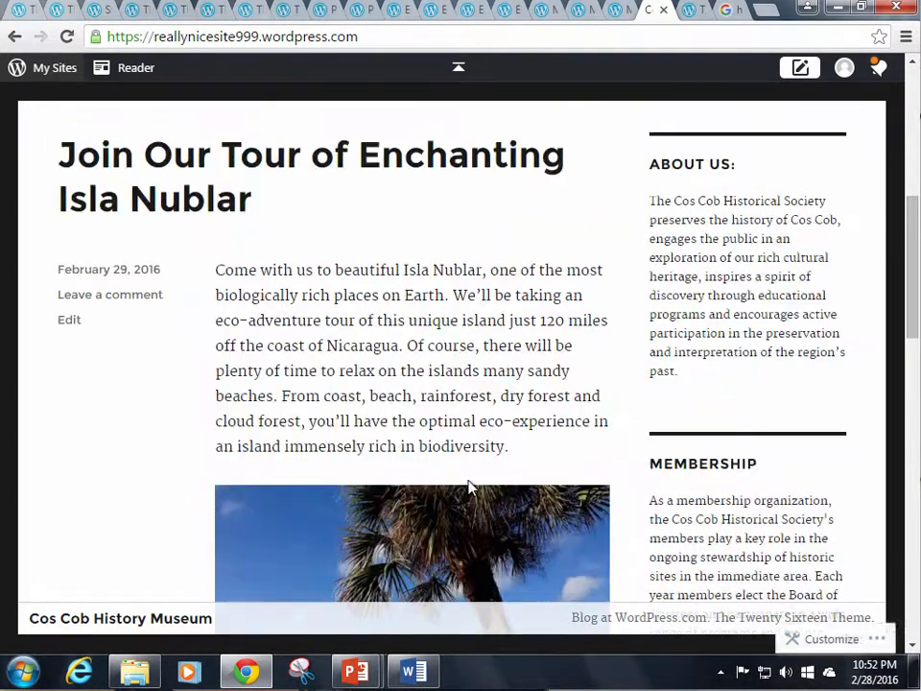
scroll(469, 487, "down", 2)
scroll(642, 451, "down", 8)
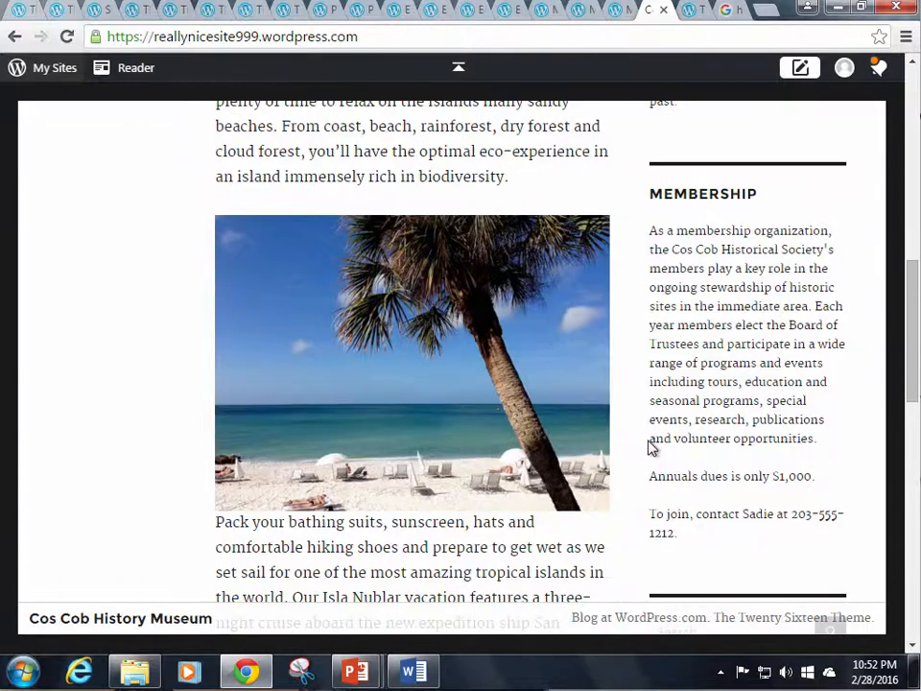
scroll(667, 299, "up", 3)
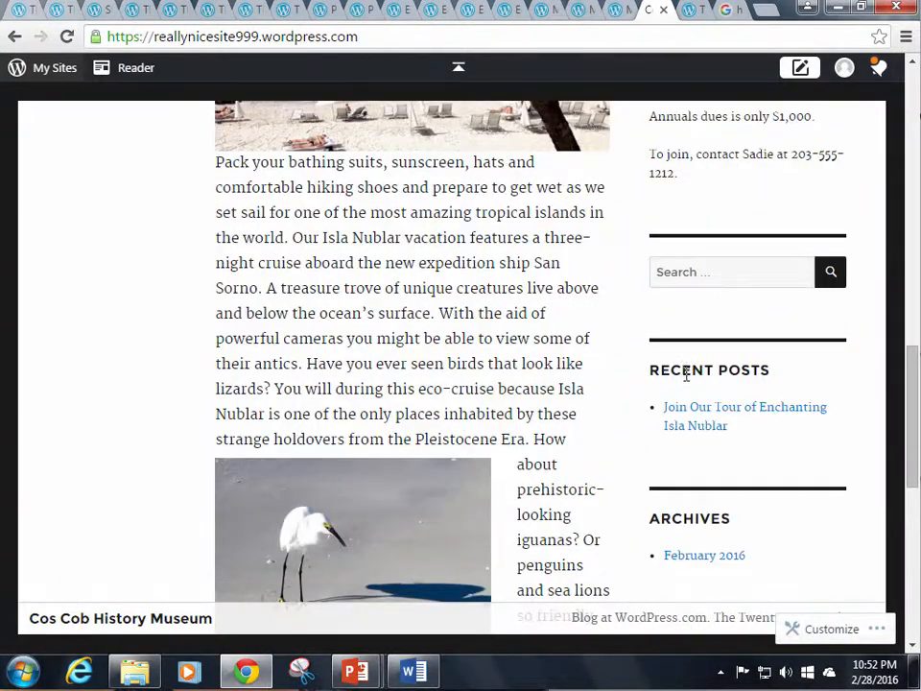
scroll(687, 379, "down", 7)
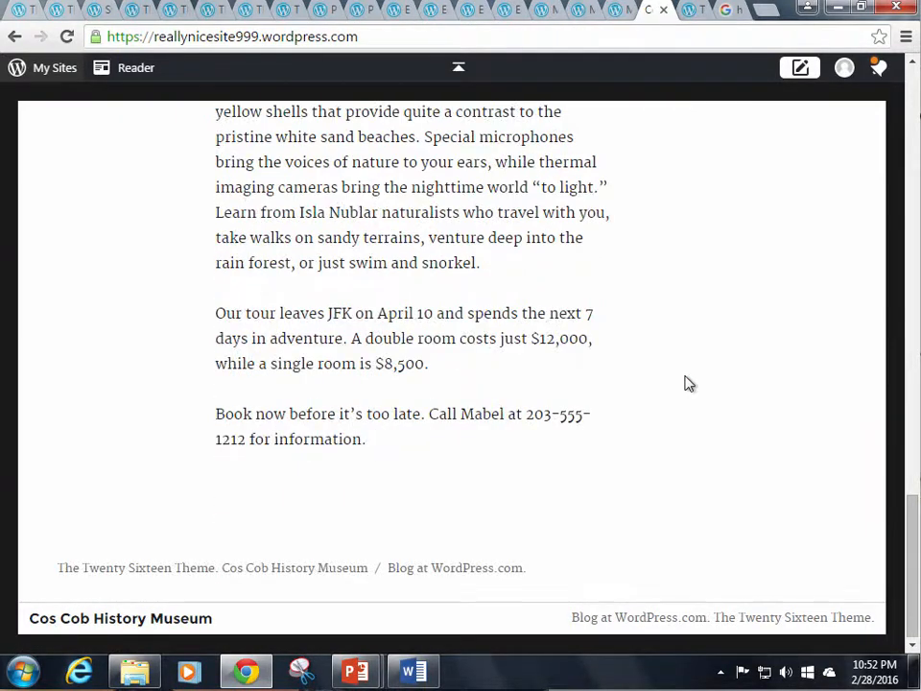
scroll(688, 384, "up", 3)
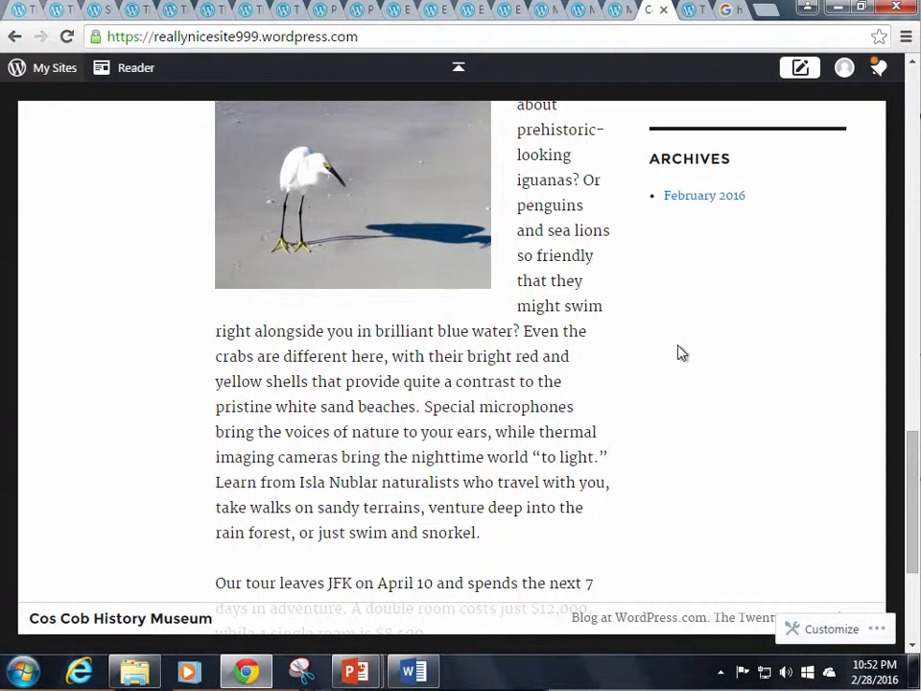